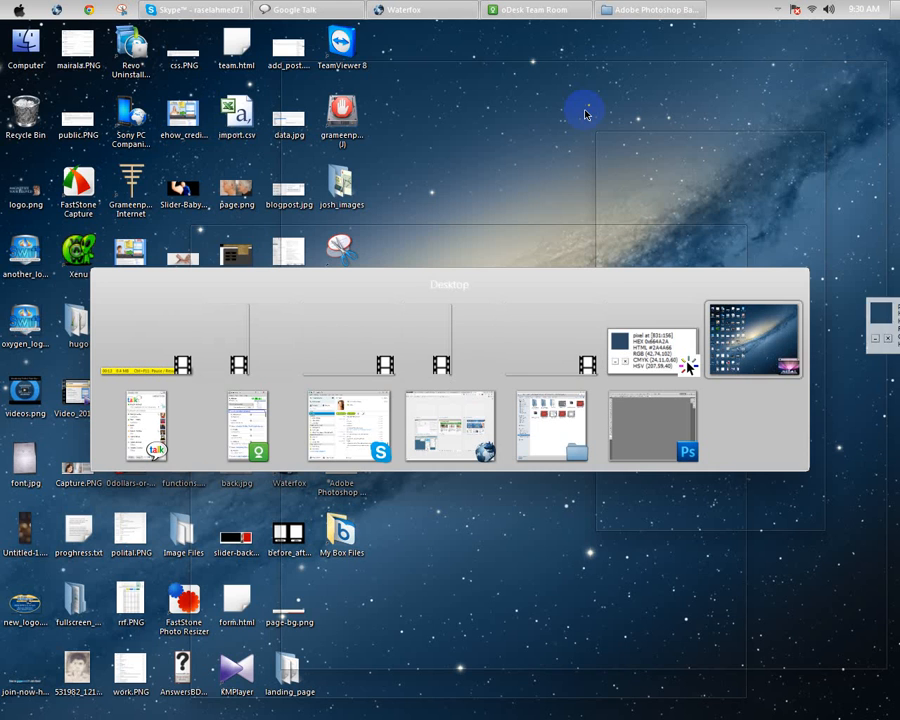
# Switch to Photoshop and create a new 450 × 300 pixel RGB document with a transparent background.
pyautogui.hotkey('alt', 'Tab')
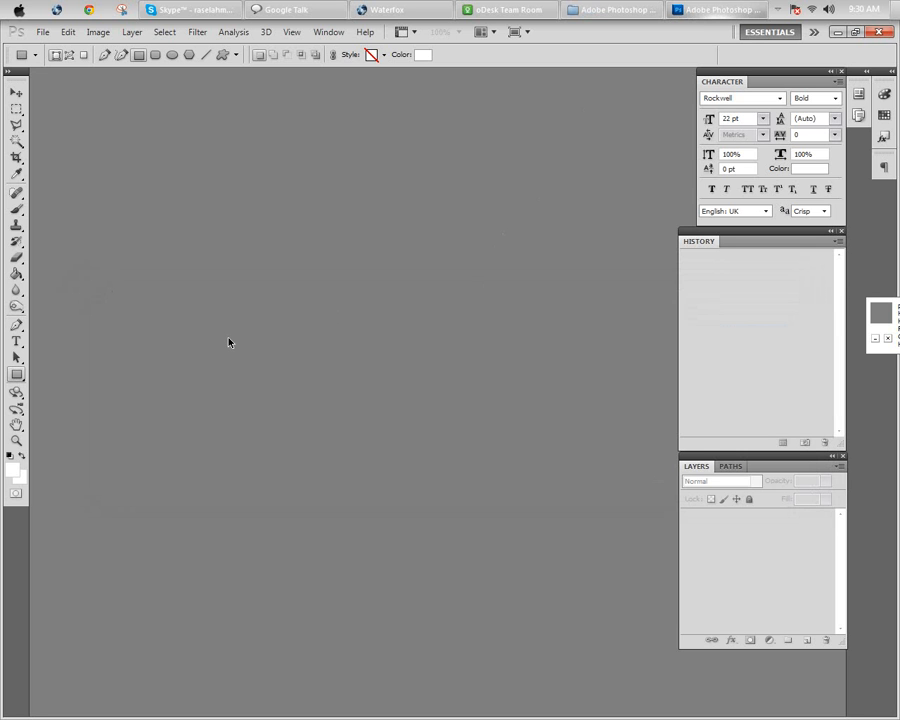
pyautogui.click(46, 34)
pyautogui.click(48, 46)
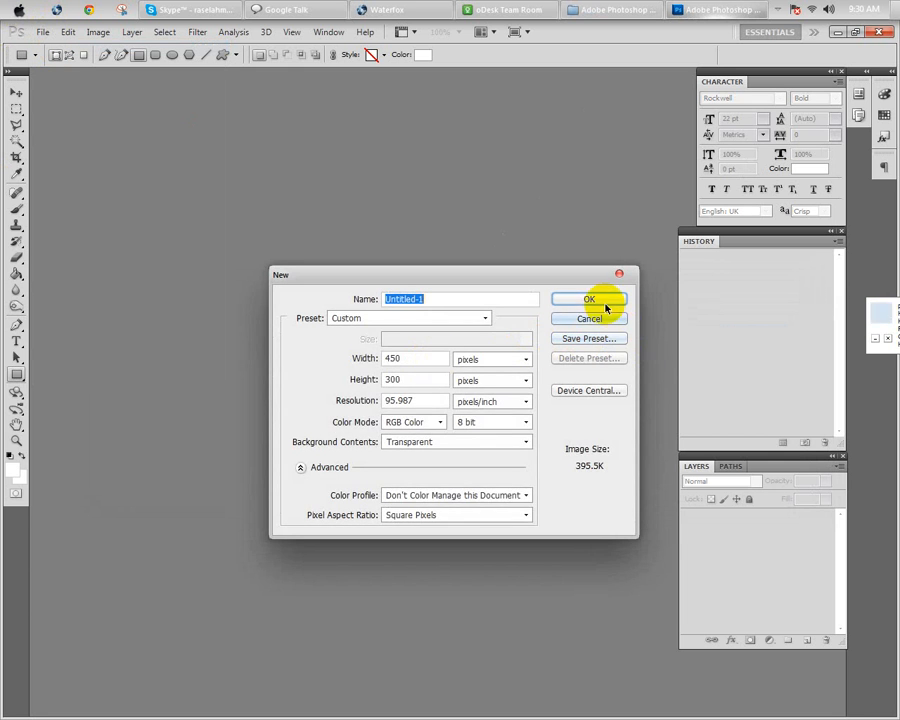
pyautogui.click(598, 302)
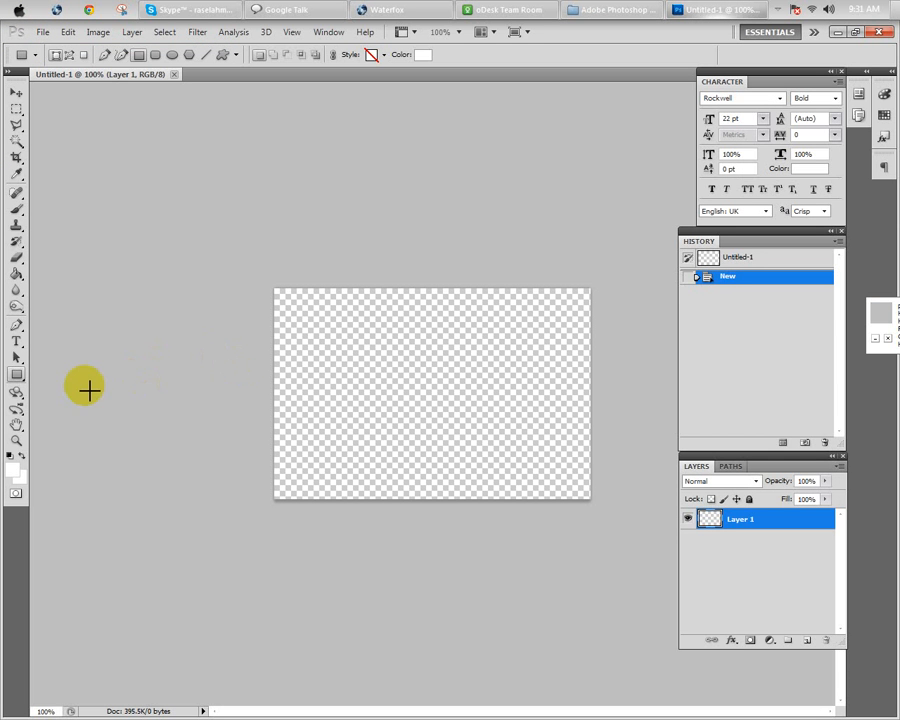
# Draw a white five-sided shape with the Polygon tool near the canvas's upper-left corner, centred at about X 109, Y 79 px.
pyautogui.click(17, 375)
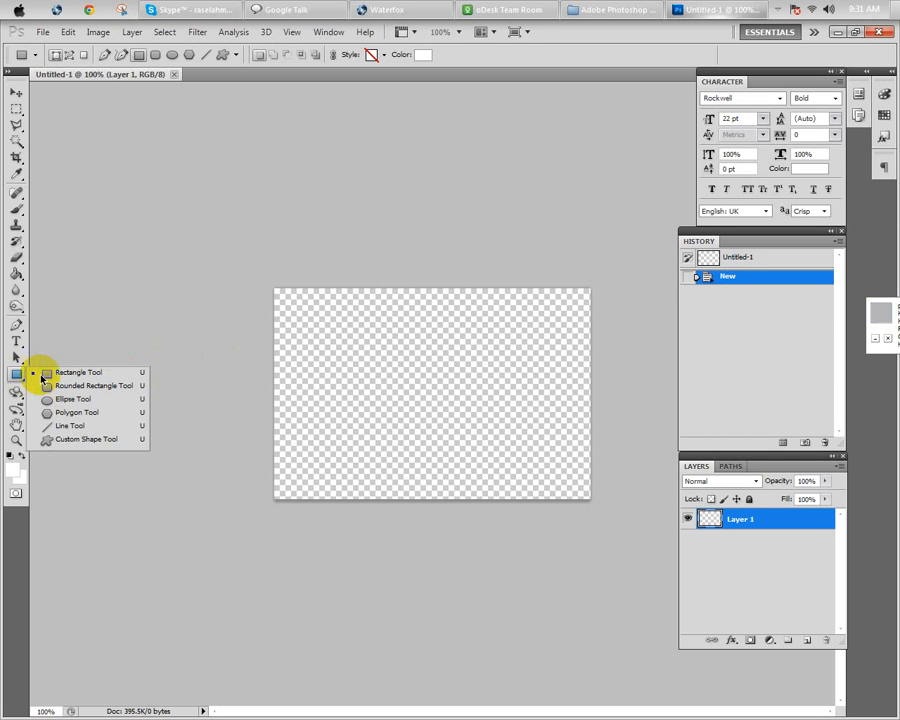
pyautogui.click(80, 412)
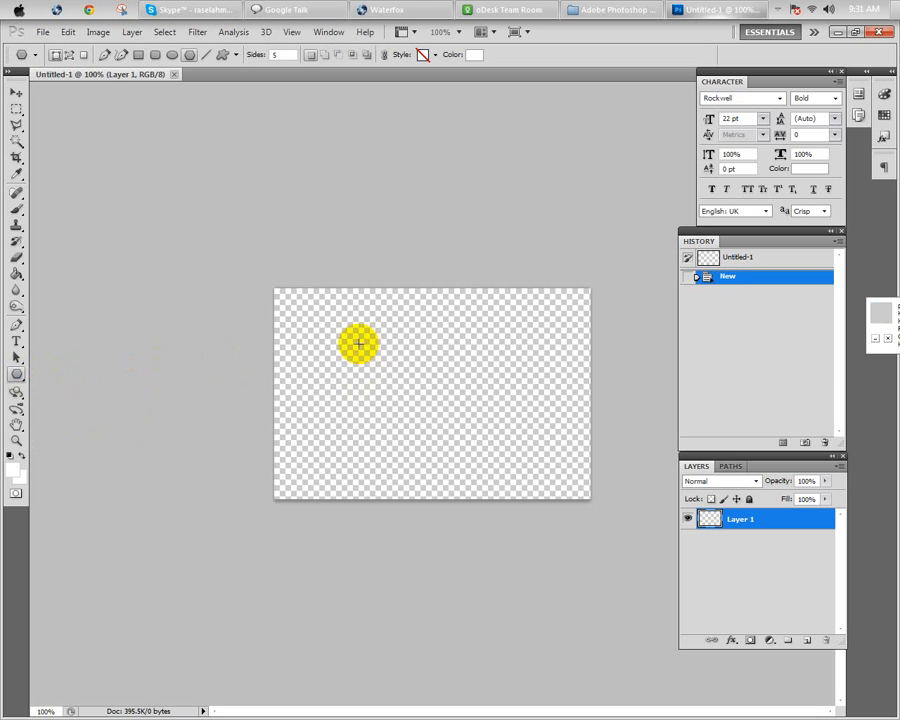
pyautogui.moveTo(358, 344); pyautogui.dragTo(411, 384)
# Move the pentagon with Free Transform to the middle of the canvas, at about X 229, Y 148 px.
pyautogui.hotkey('ctrl', 't')
pyautogui.moveTo(365, 358); pyautogui.dragTo(354, 337)
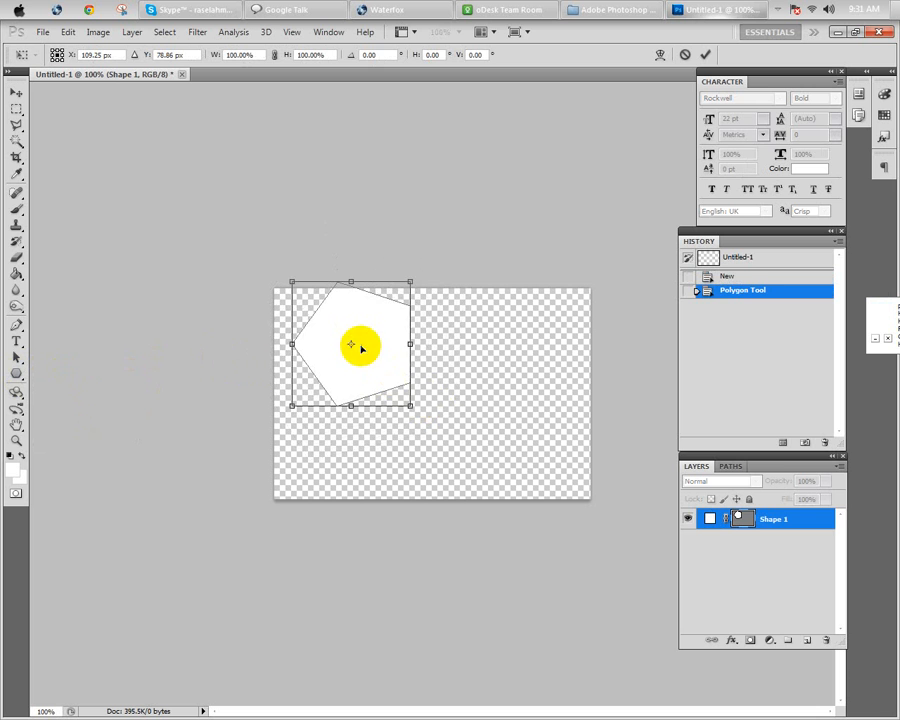
pyautogui.press('Return')
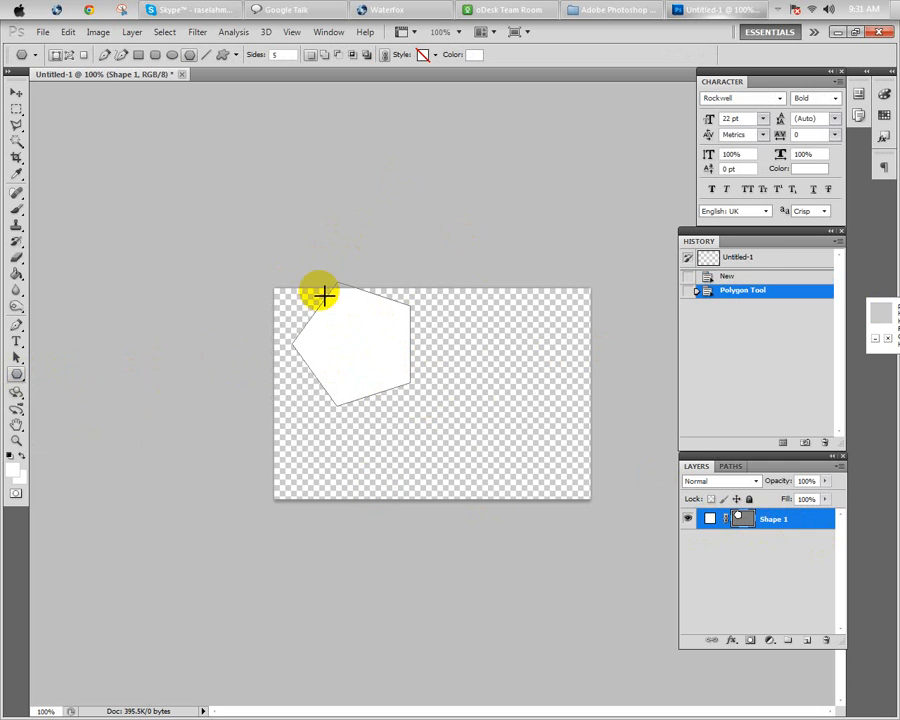
pyautogui.hotkey('ctrl', 't')
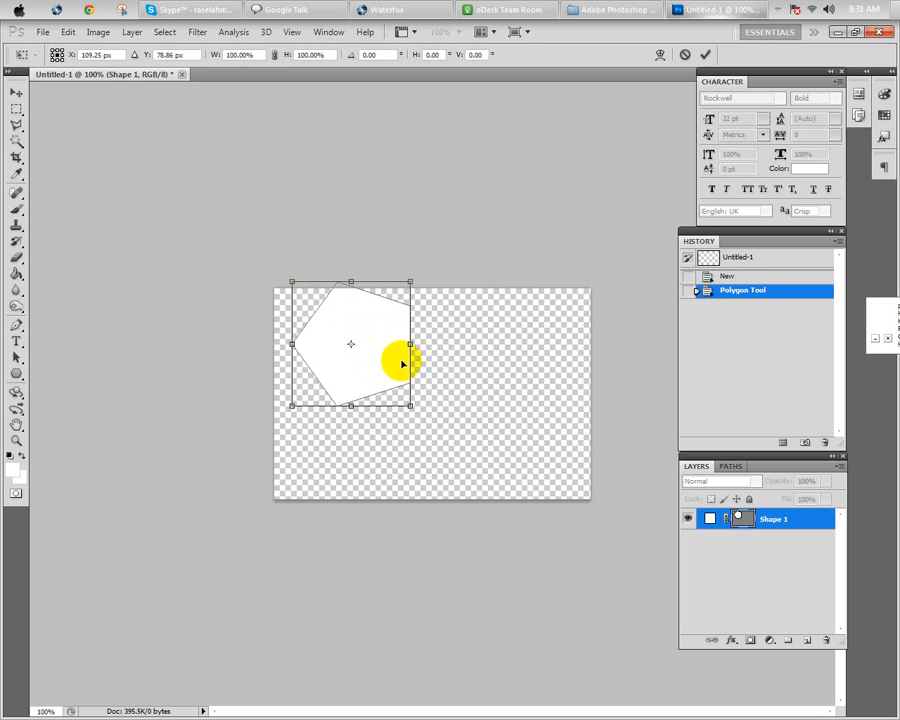
pyautogui.moveTo(372, 326); pyautogui.dragTo(456, 376)
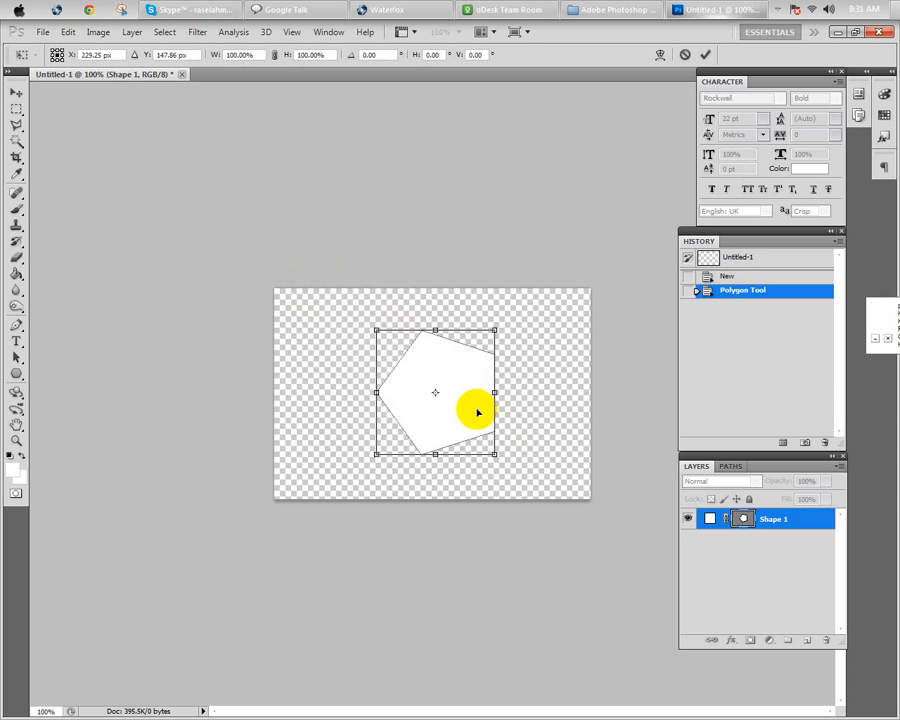
pyautogui.press('Return')
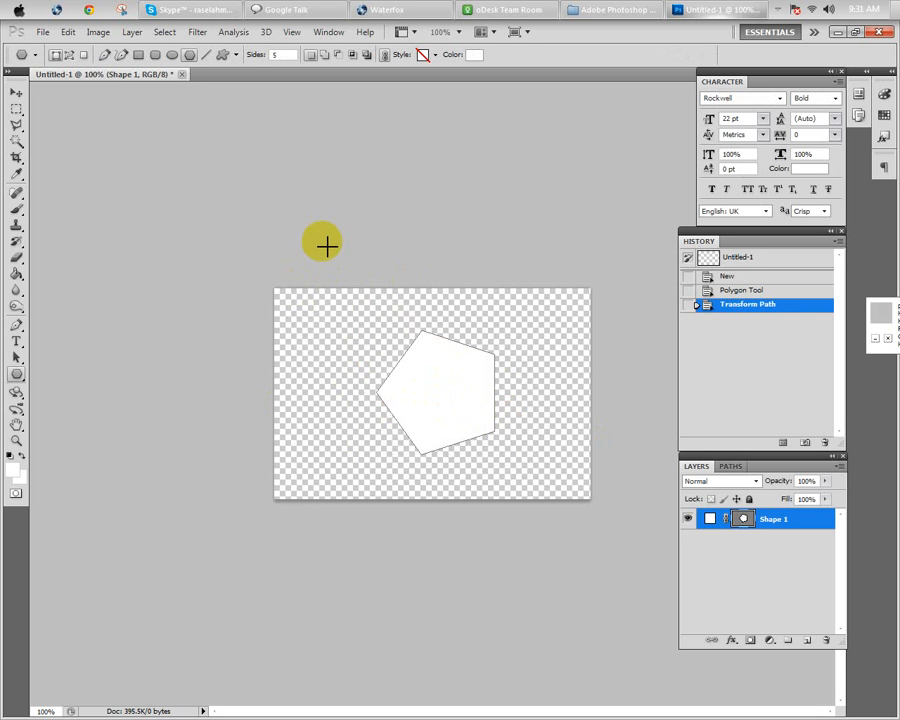
# Show the layer style presets and enlarge their display so all of them fit.
pyautogui.click(328, 33)
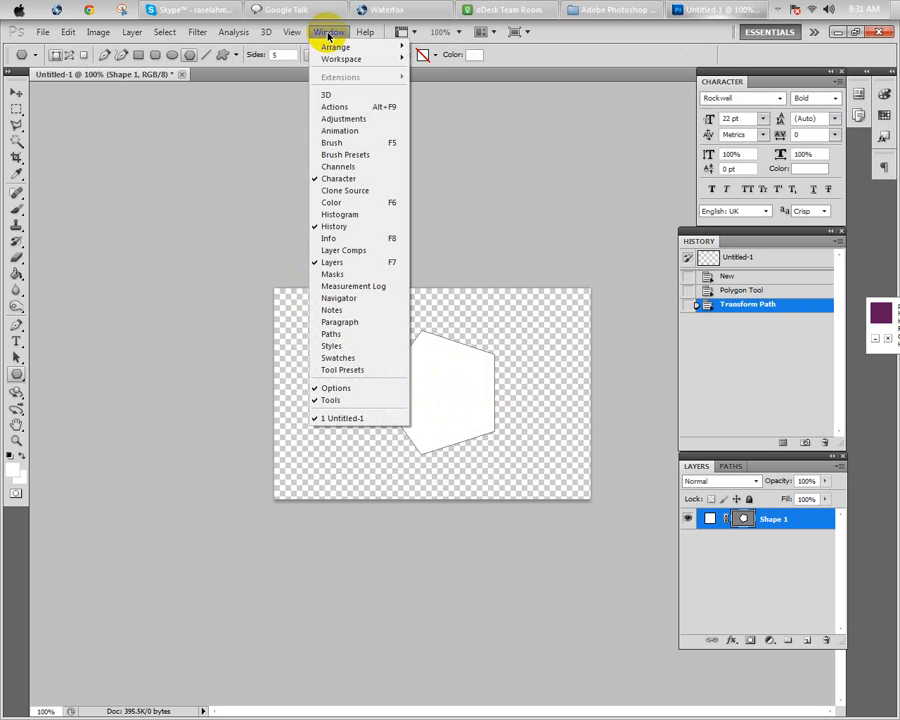
pyautogui.click(344, 345)
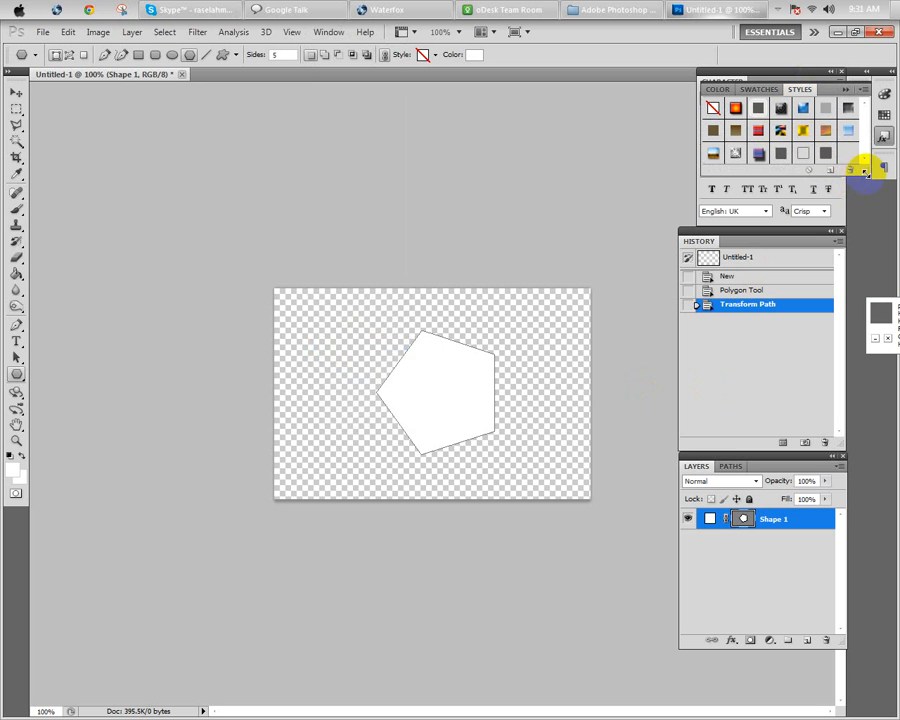
pyautogui.moveTo(866, 172); pyautogui.dragTo(868, 234)
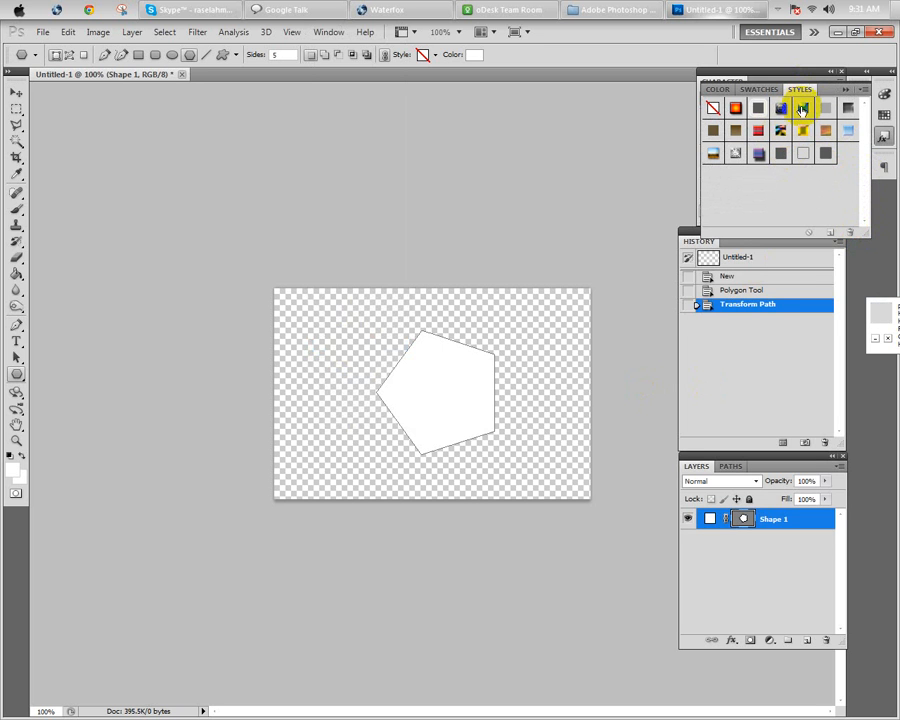
# Try several preset layer styles on the pentagon, including the glossy blue and striped ones, and reset it to no style.
pyautogui.click(802, 110)
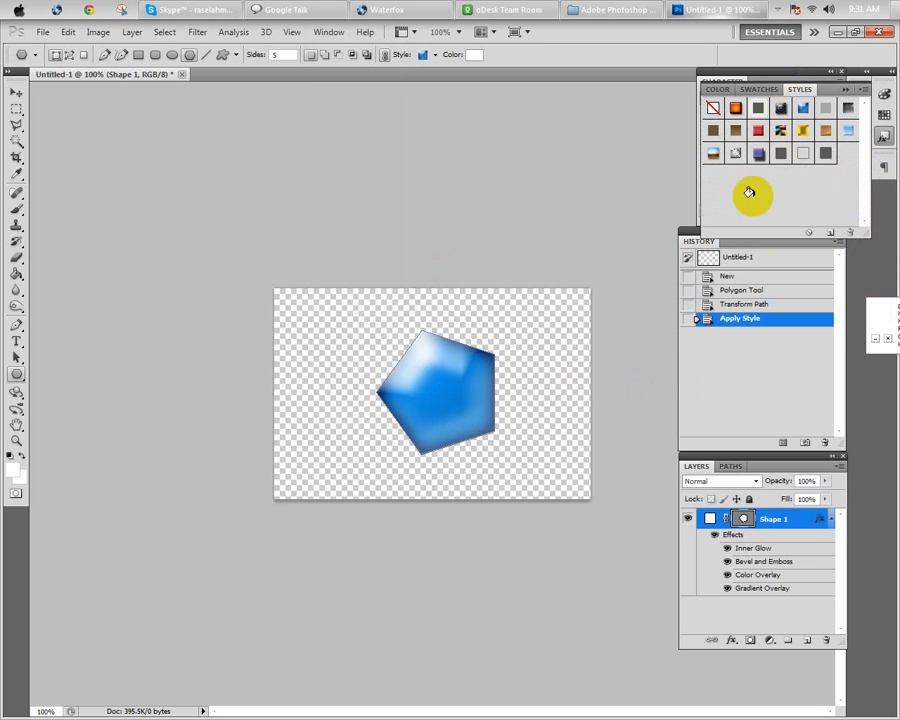
pyautogui.click(713, 154)
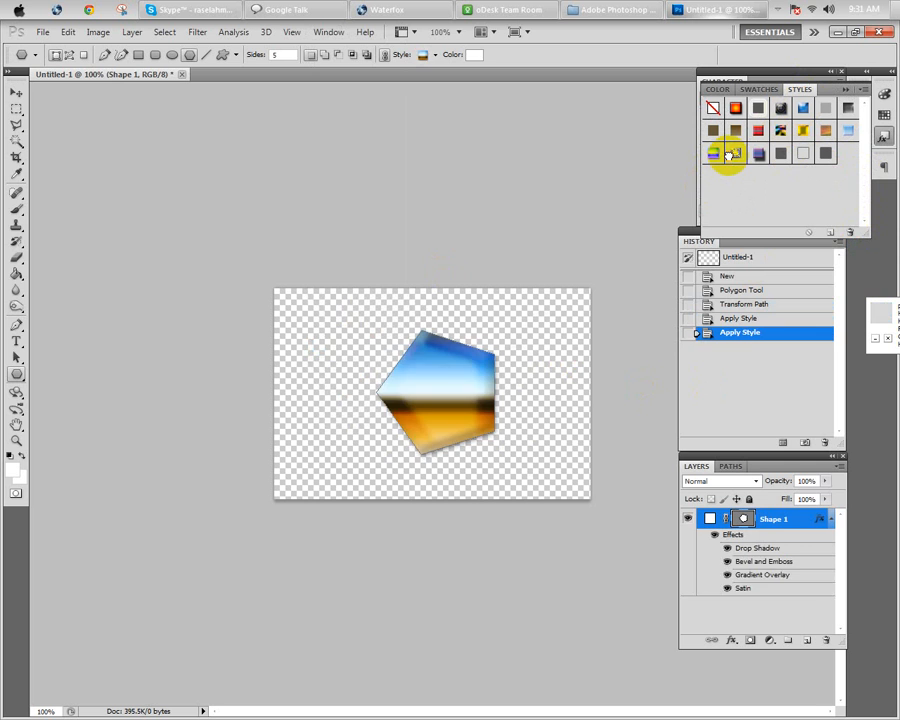
pyautogui.click(733, 155)
pyautogui.click(759, 154)
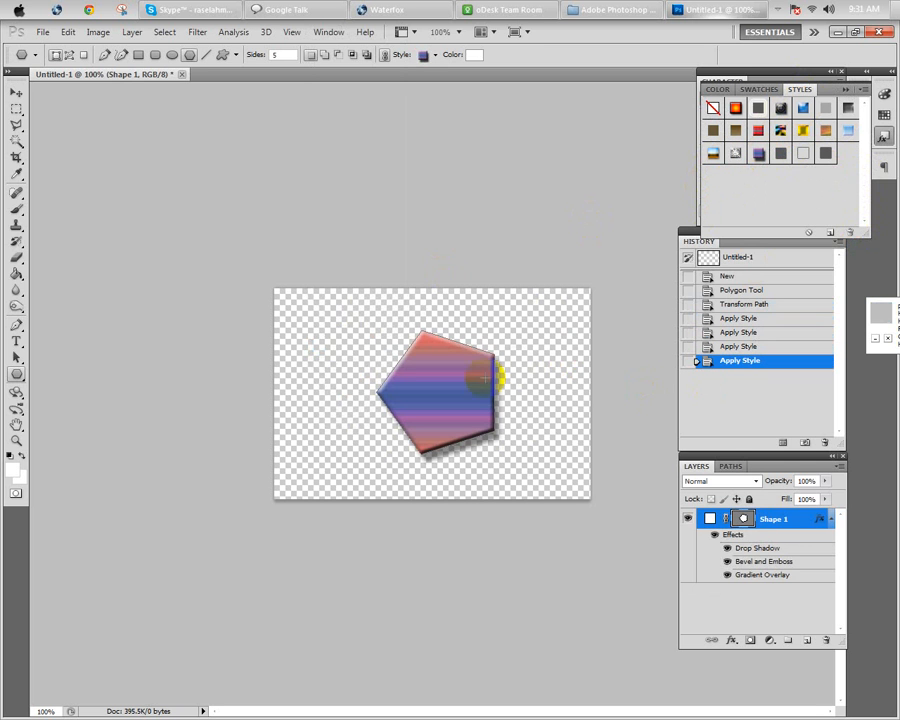
pyautogui.click(783, 130)
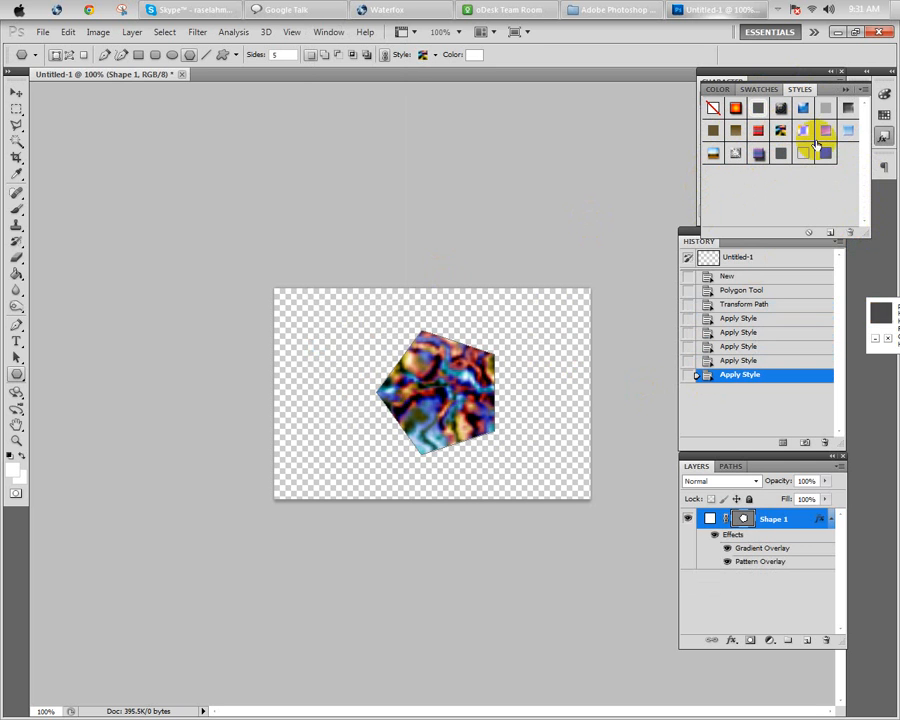
pyautogui.click(828, 130)
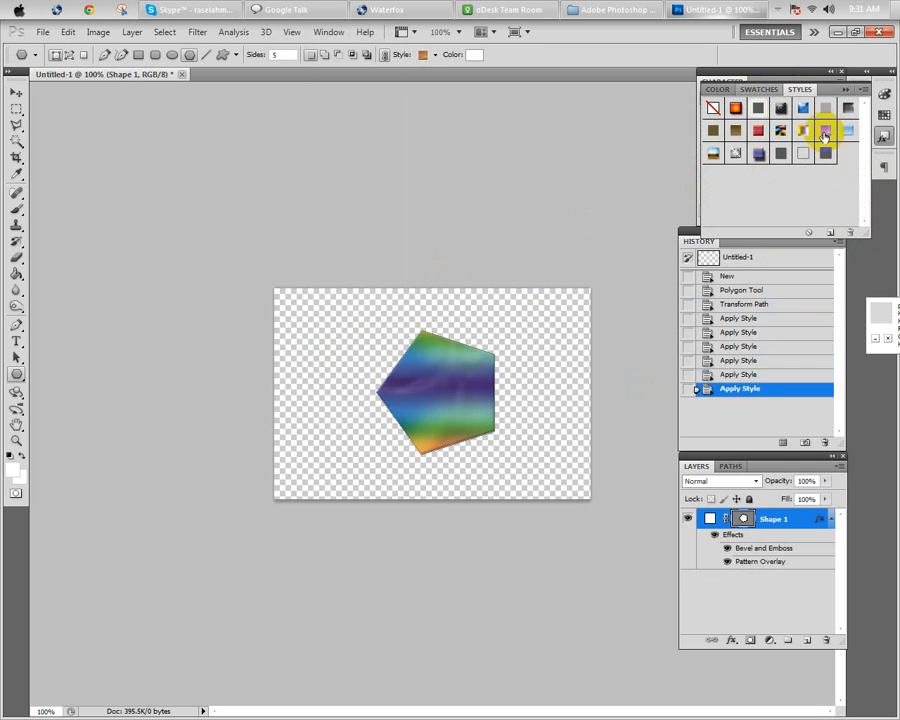
pyautogui.click(735, 130)
pyautogui.click(713, 110)
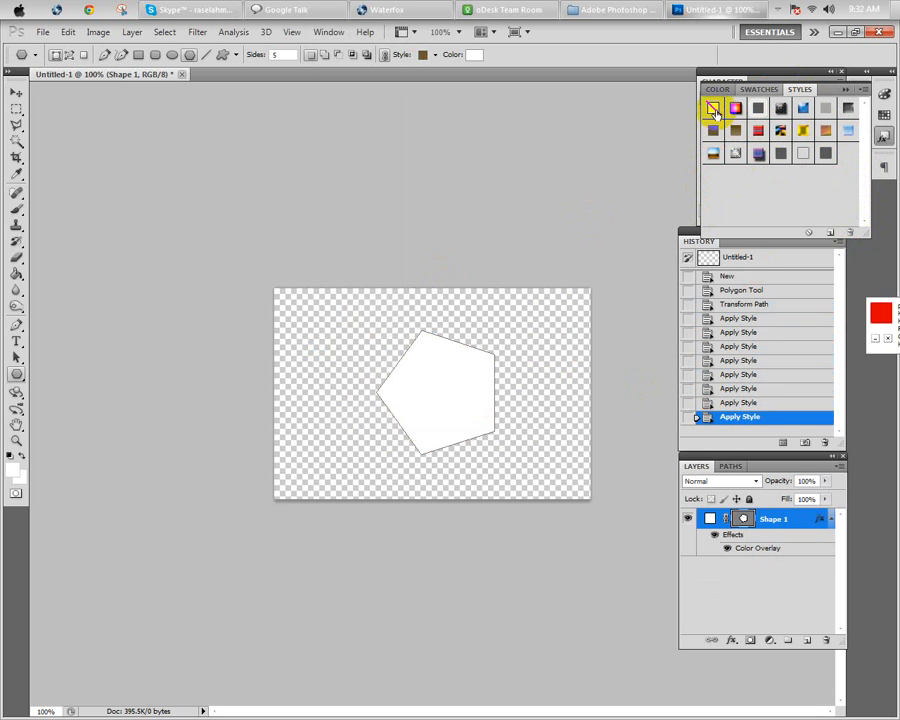
pyautogui.click(713, 108)
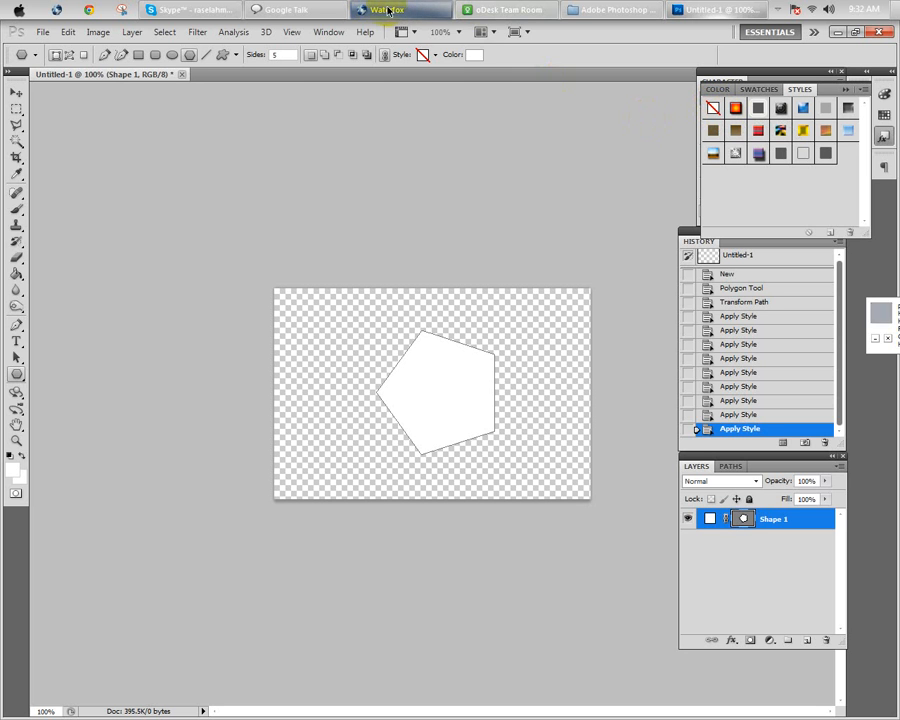
# Switch to the Waterfox browser and search the web for "photoshop styles download".
pyautogui.moveTo(395, 11)
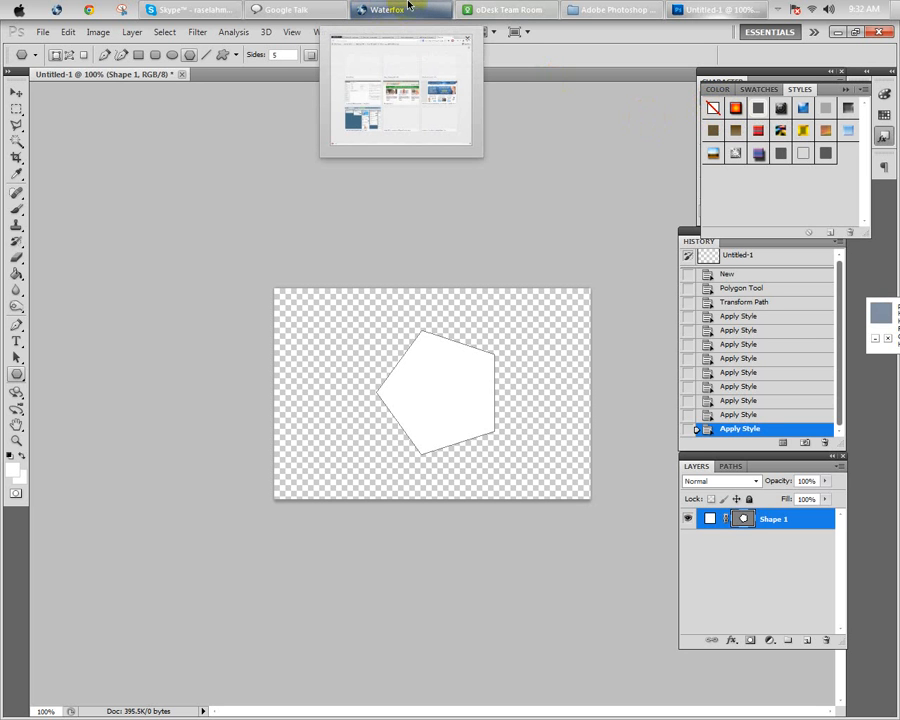
pyautogui.click(403, 11)
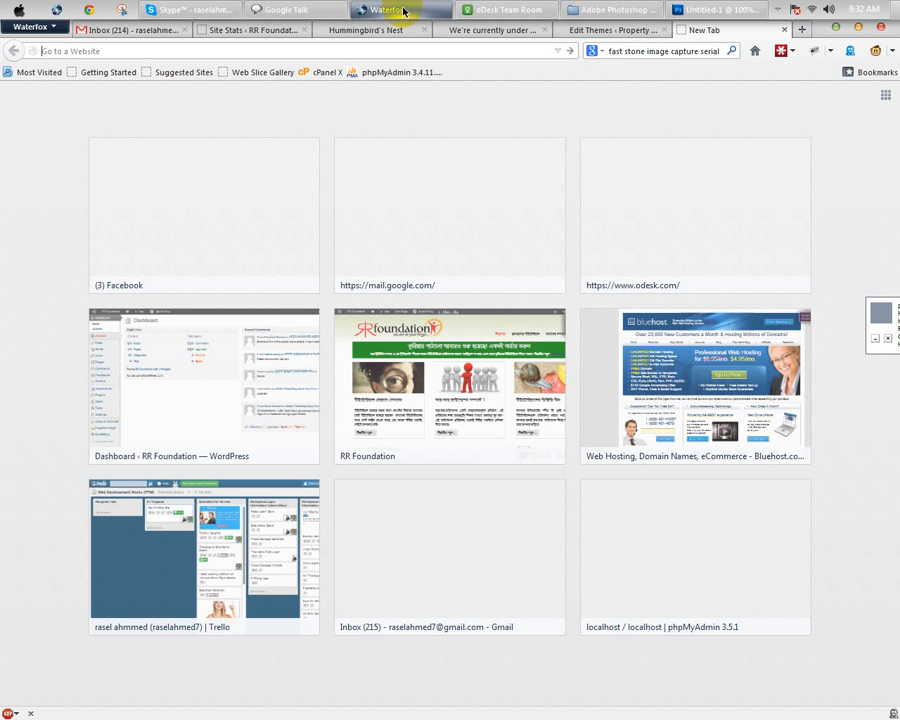
pyautogui.click(627, 52)
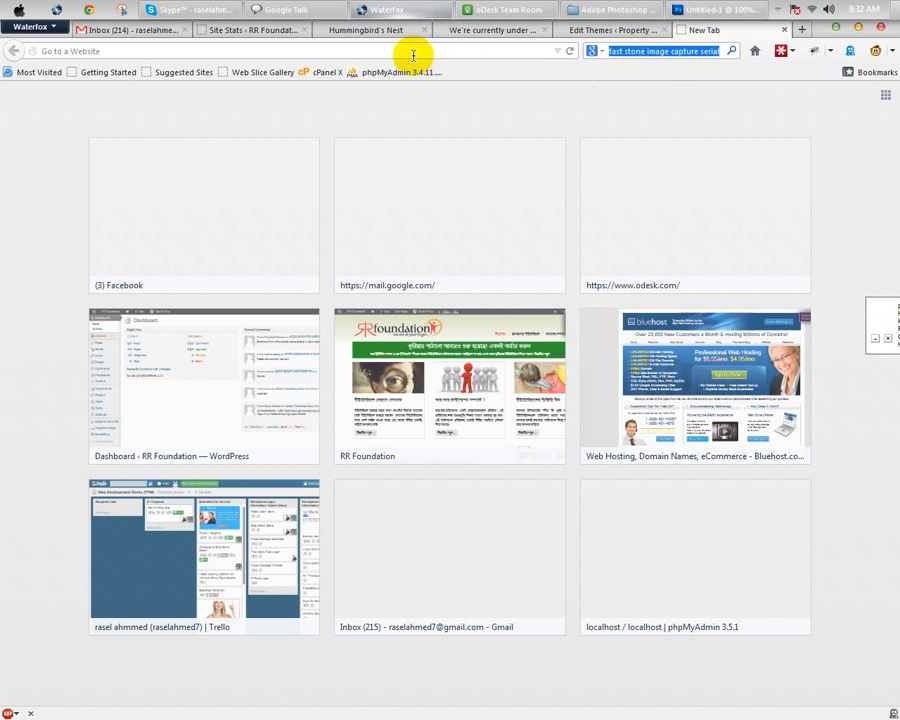
pyautogui.write('photosho')
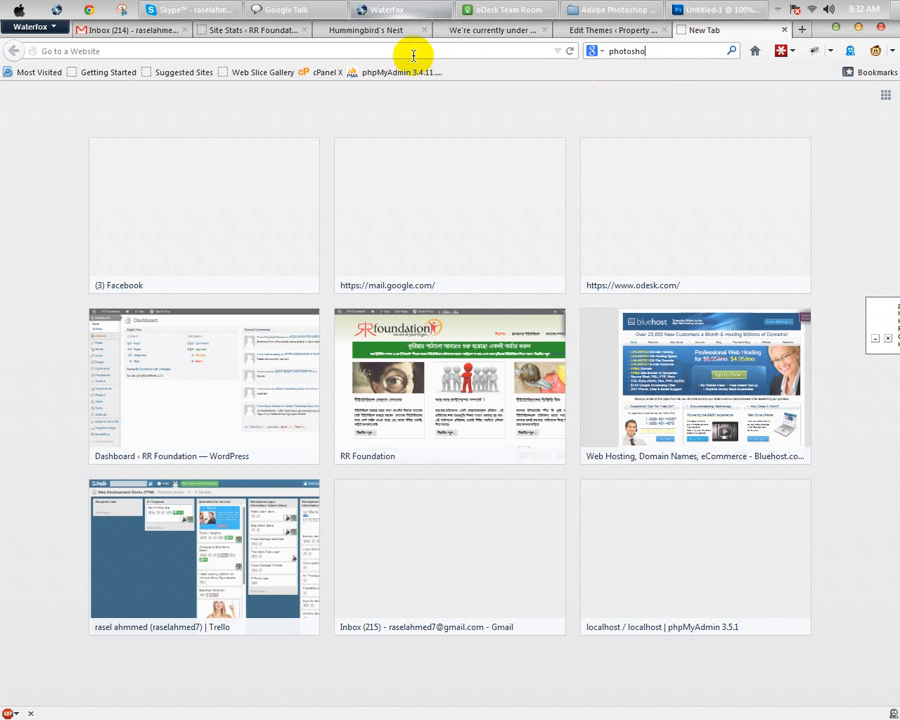
pyautogui.write('p styles')
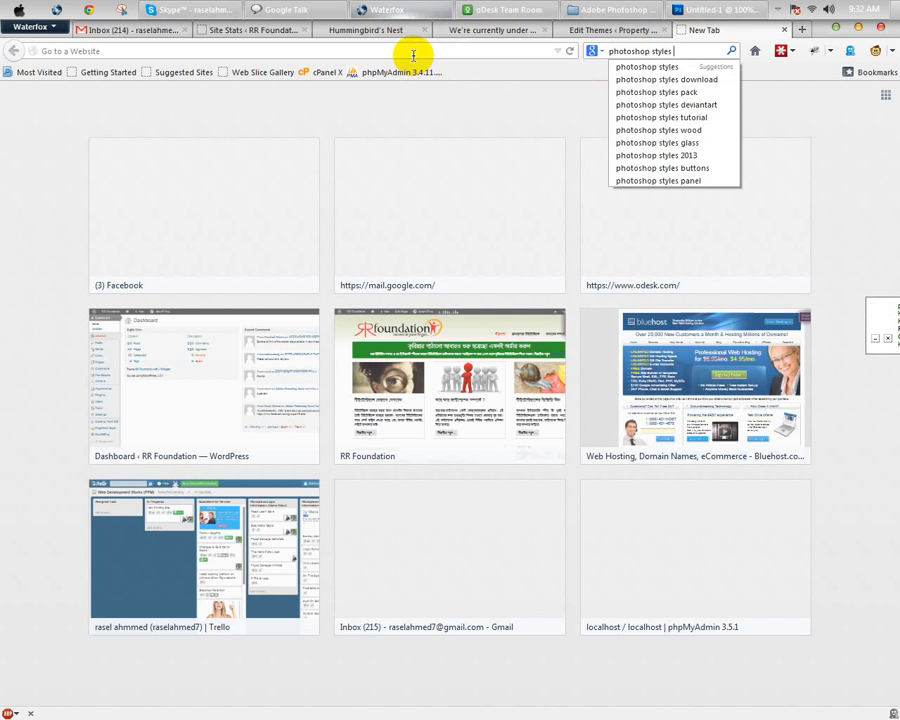
pyautogui.write(' download')
pyautogui.press('Return')
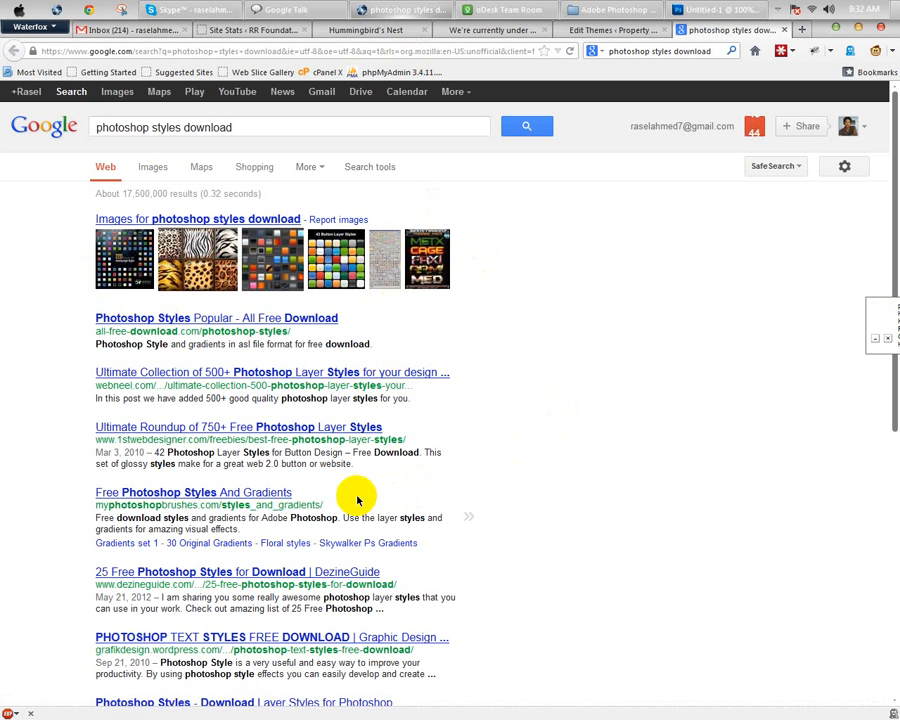
# Open the "Free Photoshop Styles And Gradients" search result in a separate tab and go to that page.
pyautogui.middleClick(196, 492)
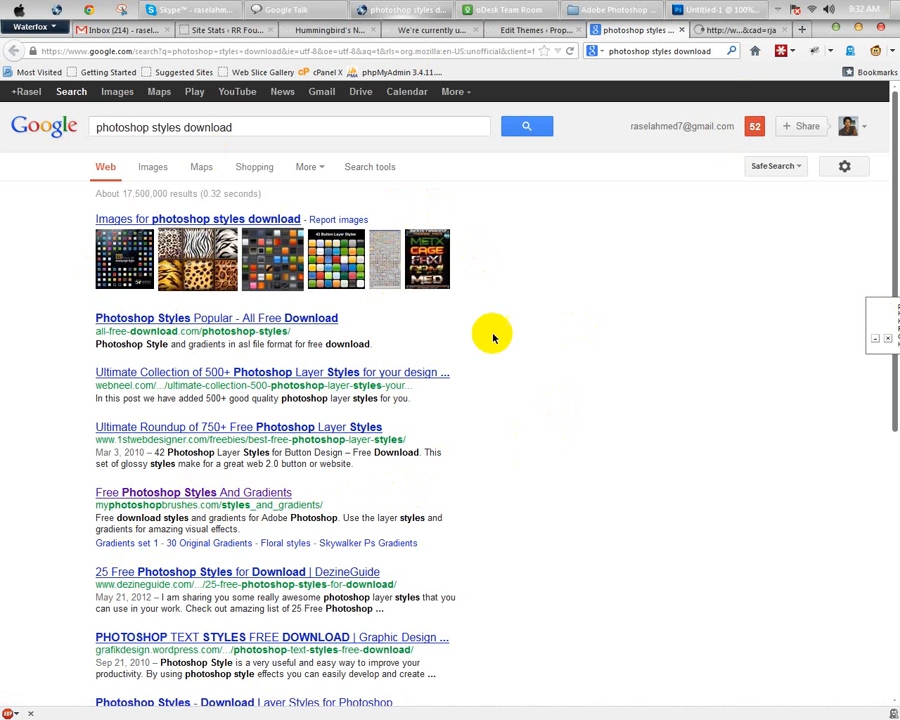
pyautogui.scroll(-1, 425, 440)
pyautogui.scroll(-1, 425, 450)
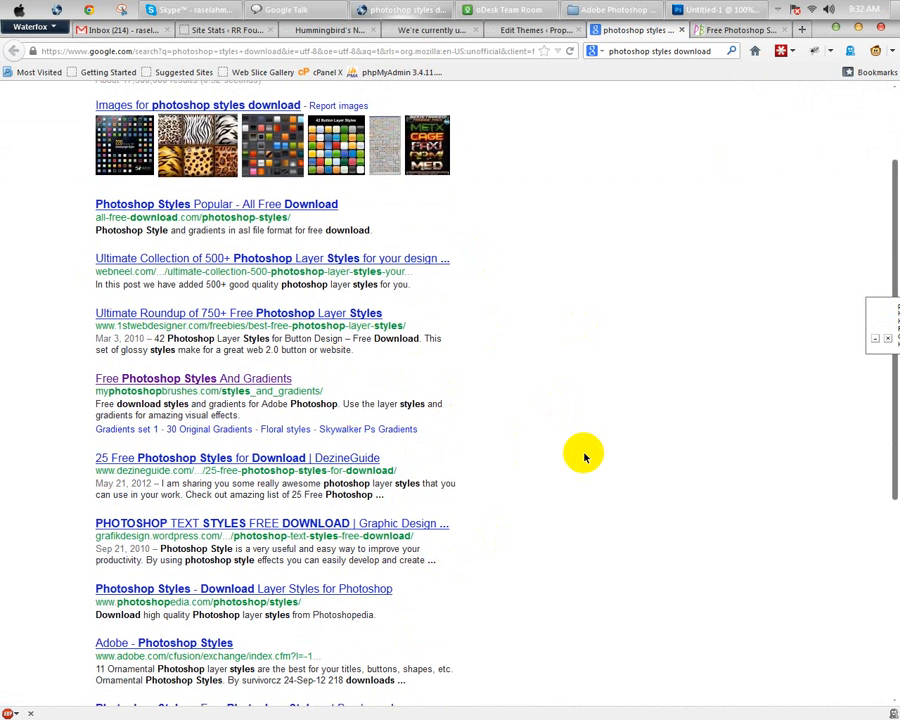
pyautogui.click(735, 28)
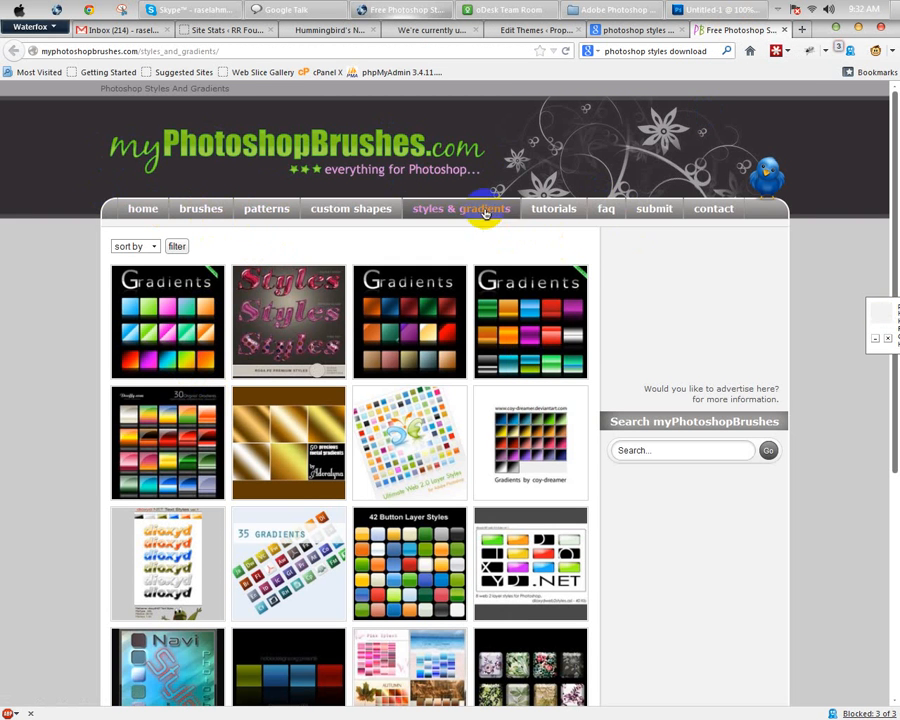
# Find the Floral styles set among the styles and gradients and download it.
pyautogui.scroll(-4, 487, 393)
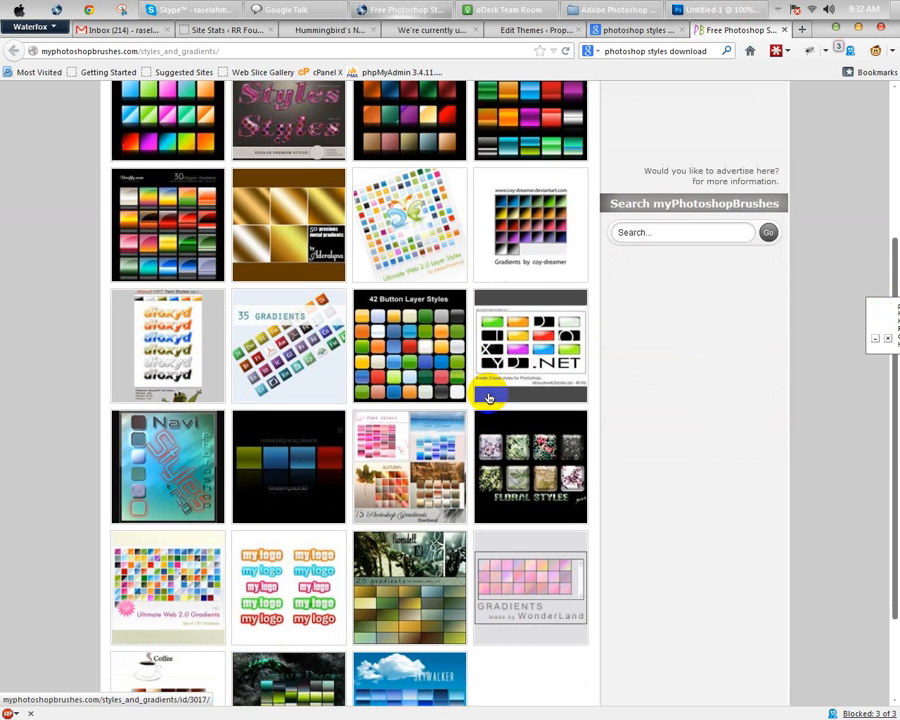
pyautogui.click(545, 474)
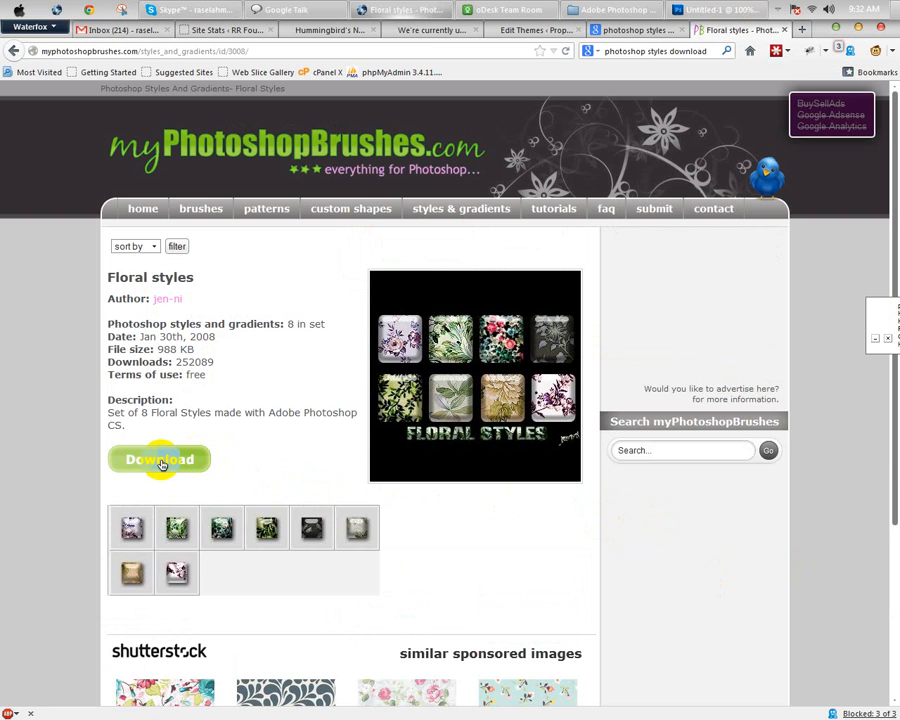
pyautogui.click(161, 464)
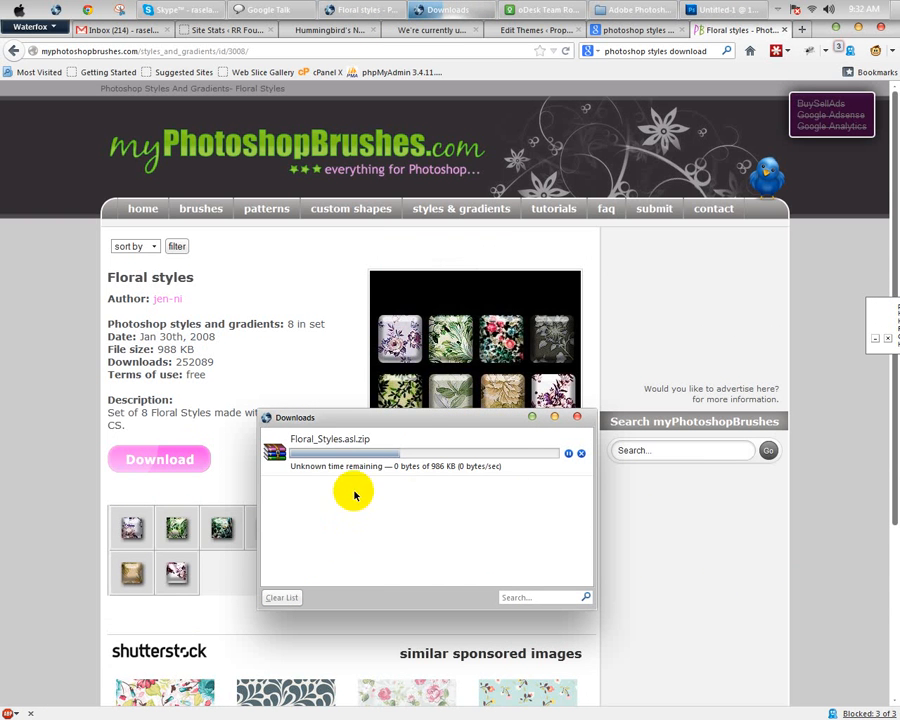
# Switch to the Adobe Photoshop Basic folder in Explorer, create a folder named "My Photoshop Styles Collection" inside it and open that folder.
pyautogui.click(630, 9)
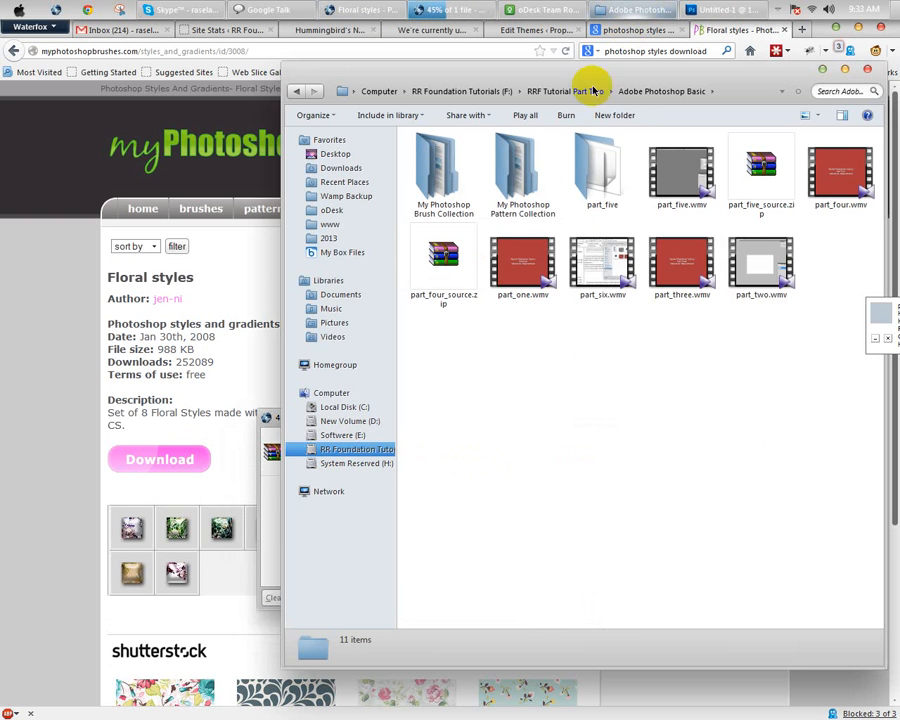
pyautogui.rightClick(512, 345)
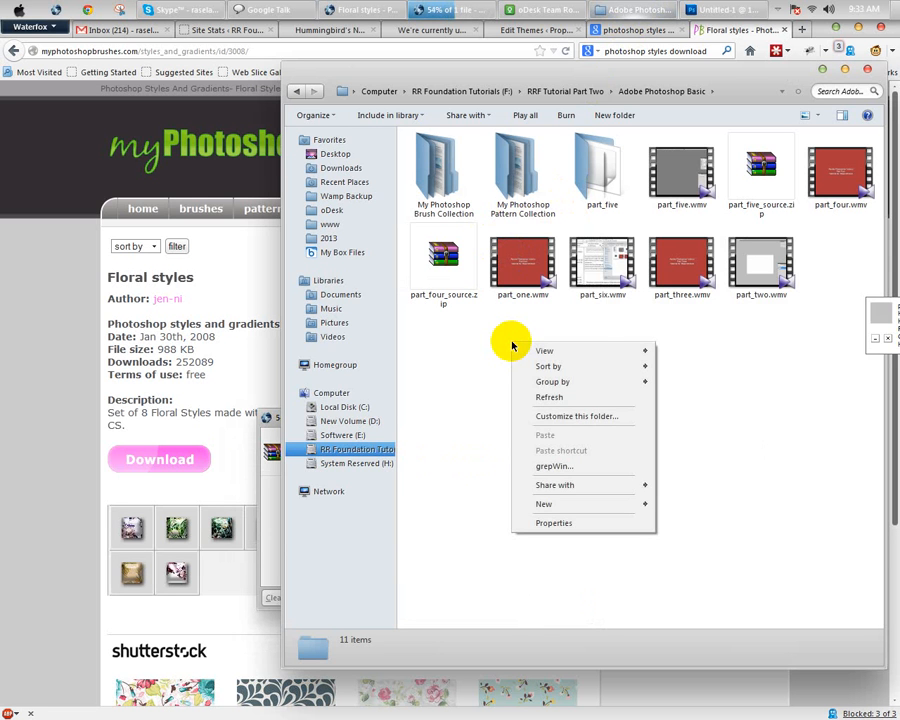
pyautogui.moveTo(576, 505)
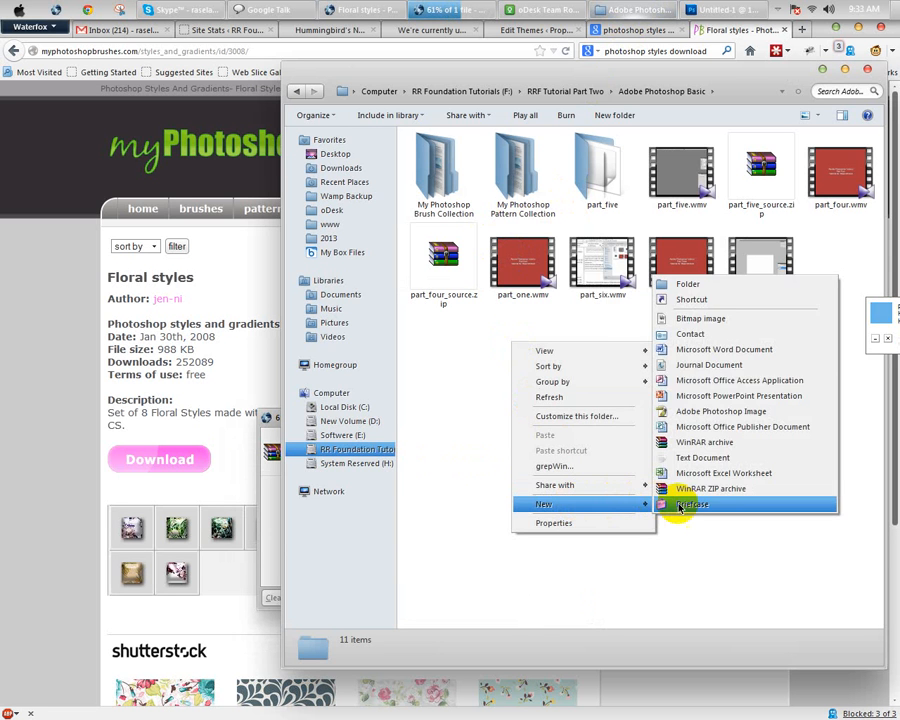
pyautogui.click(715, 283)
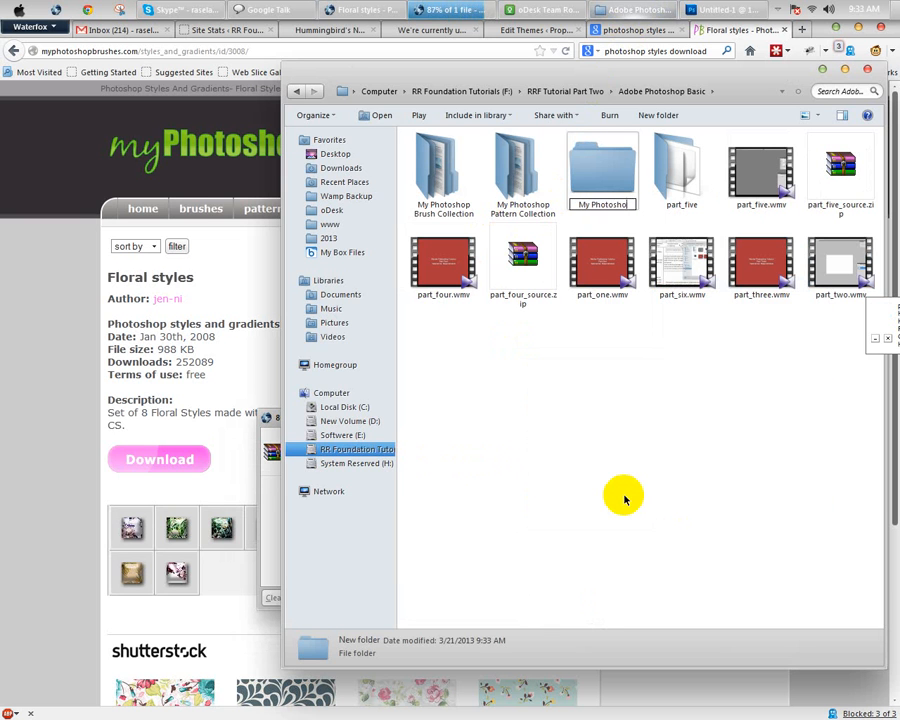
pyautogui.write('My Photoshop Styles Collection')
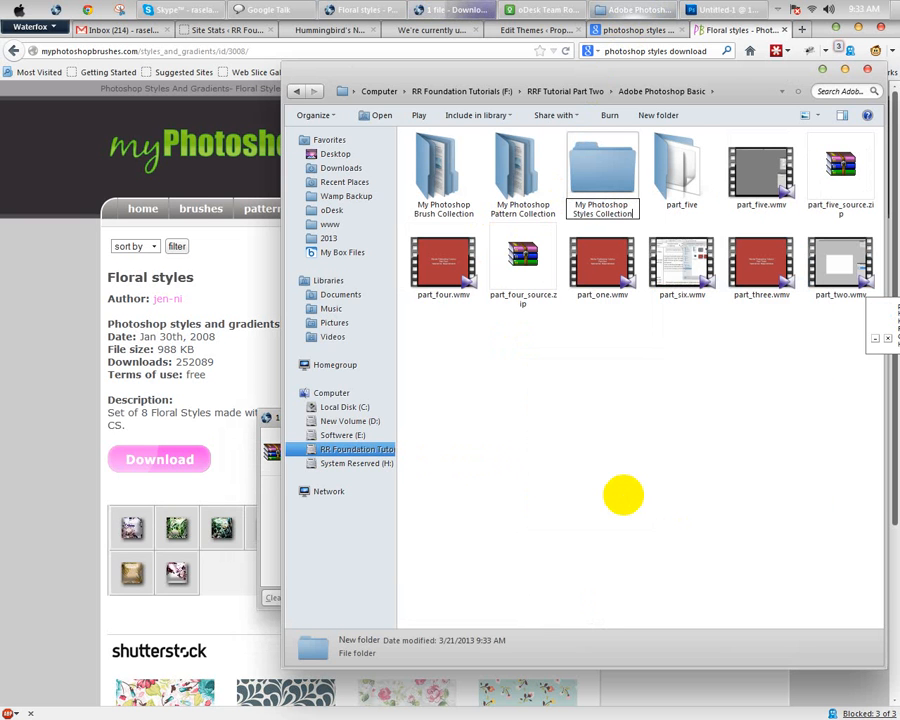
pyautogui.press('Return')
pyautogui.press('Return')
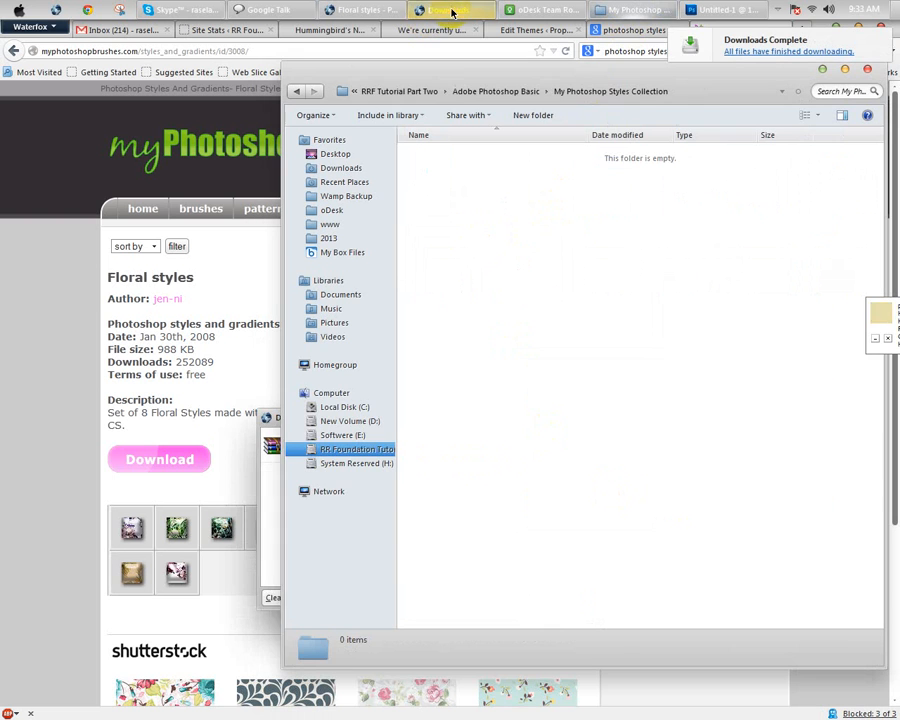
# Open the downloaded Floral_Styles.asl.zip, extract Floral Styles.asl into the My Photoshop Styles Collection folder, and close the downloads window.
pyautogui.click(452, 12)
pyautogui.click(386, 458)
pyautogui.rightClick(388, 456)
pyautogui.click(423, 472)
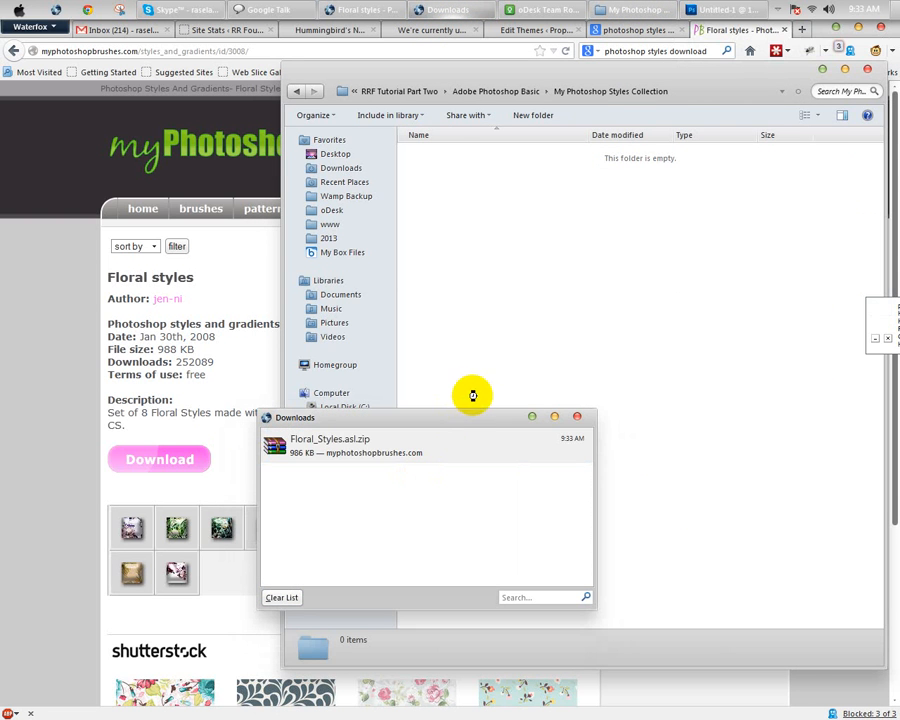
pyautogui.moveTo(322, 295); pyautogui.dragTo(850, 498)
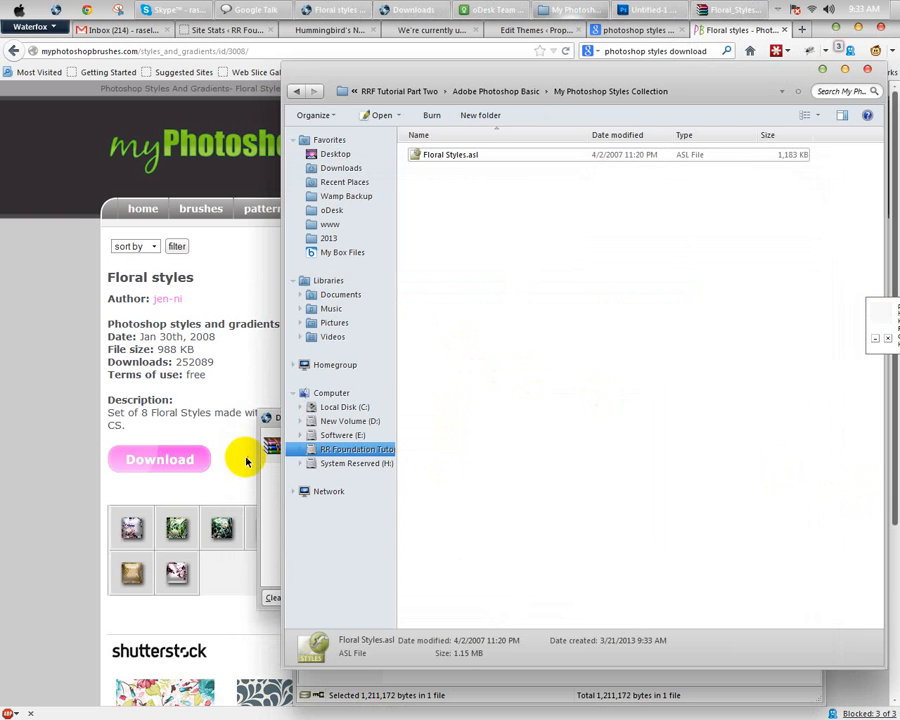
pyautogui.click(266, 417)
pyautogui.click(266, 417)
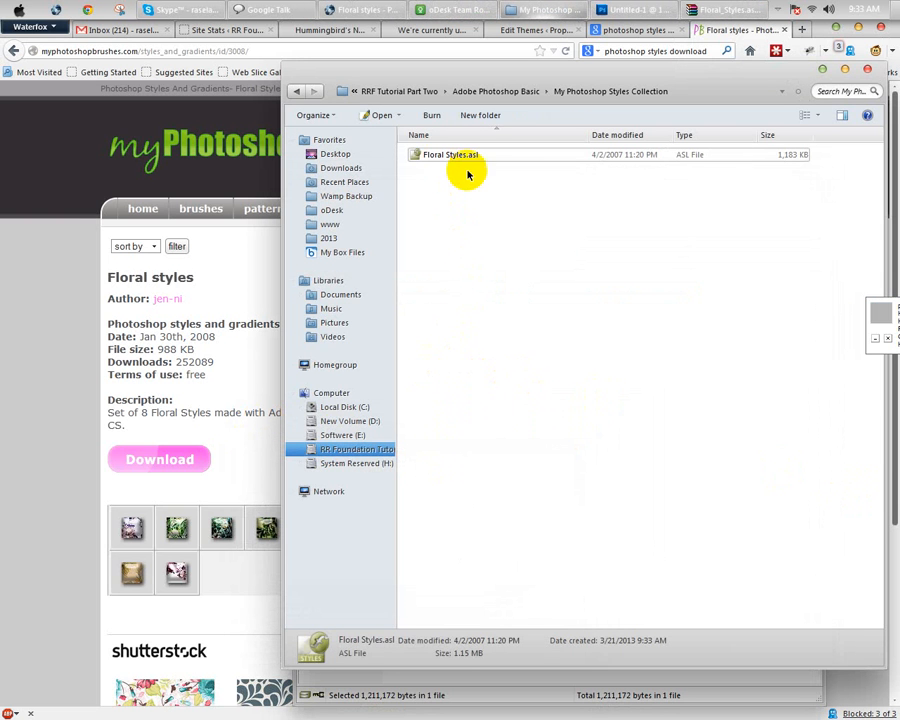
# Switch to Photoshop and load Floral Styles.asl from the My Photoshop Styles Collection folder into the style presets.
pyautogui.click(628, 12)
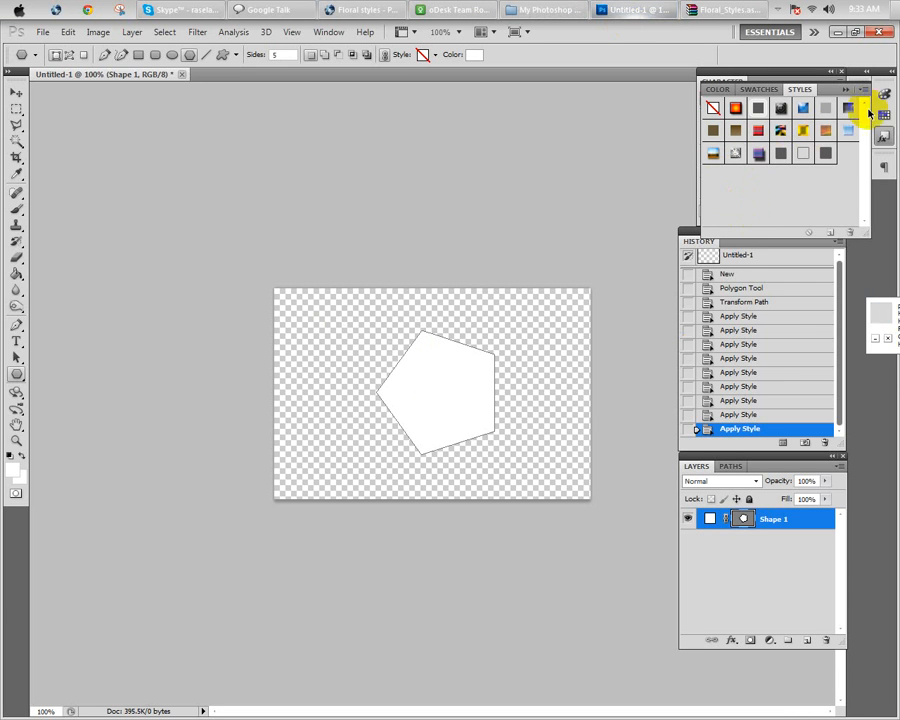
pyautogui.click(865, 93)
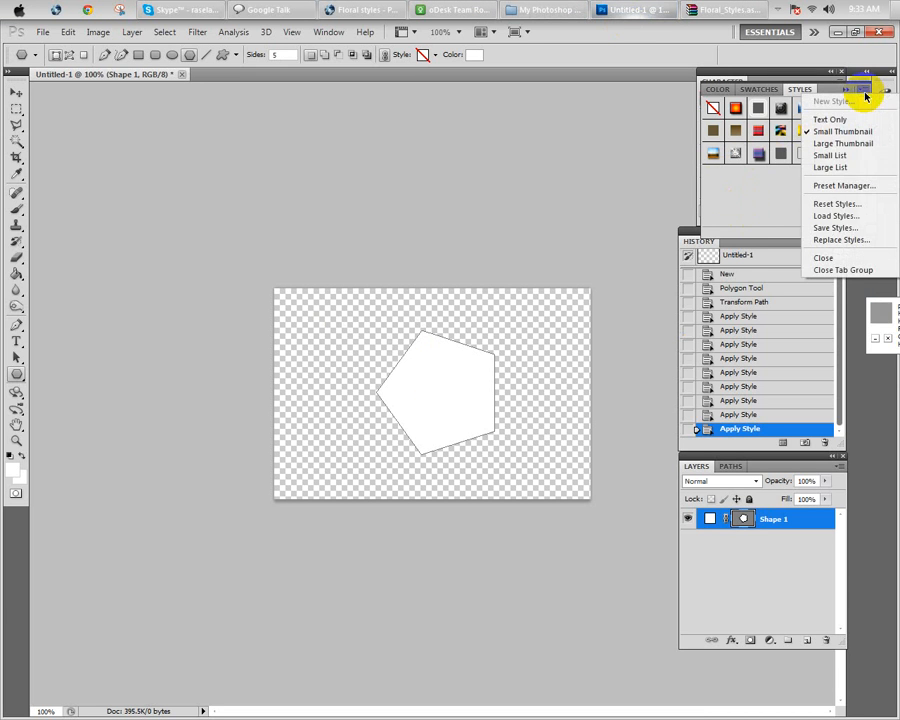
pyautogui.click(837, 217)
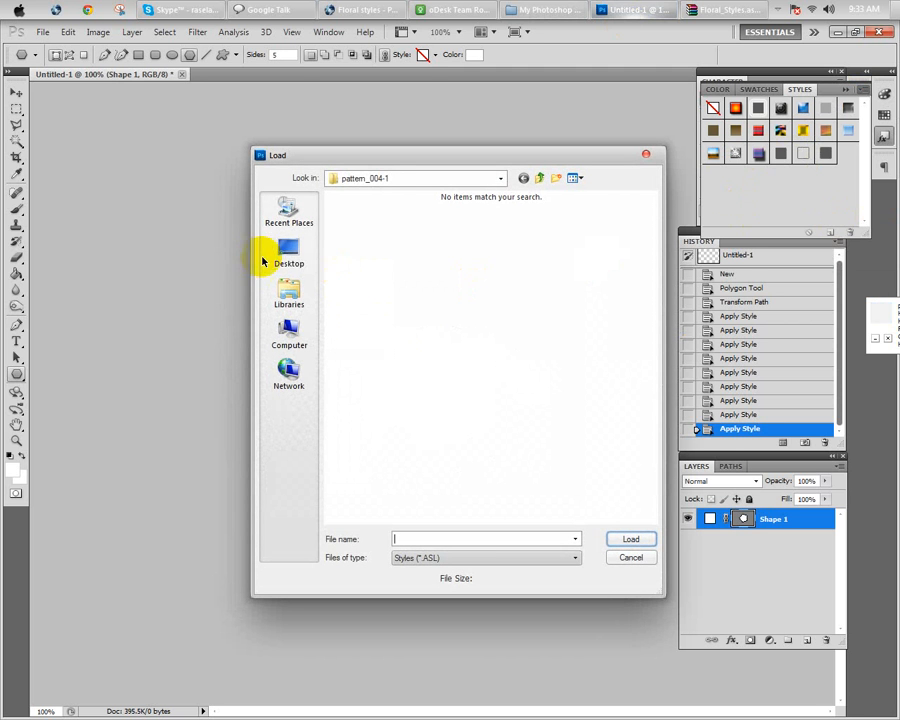
pyautogui.click(383, 178)
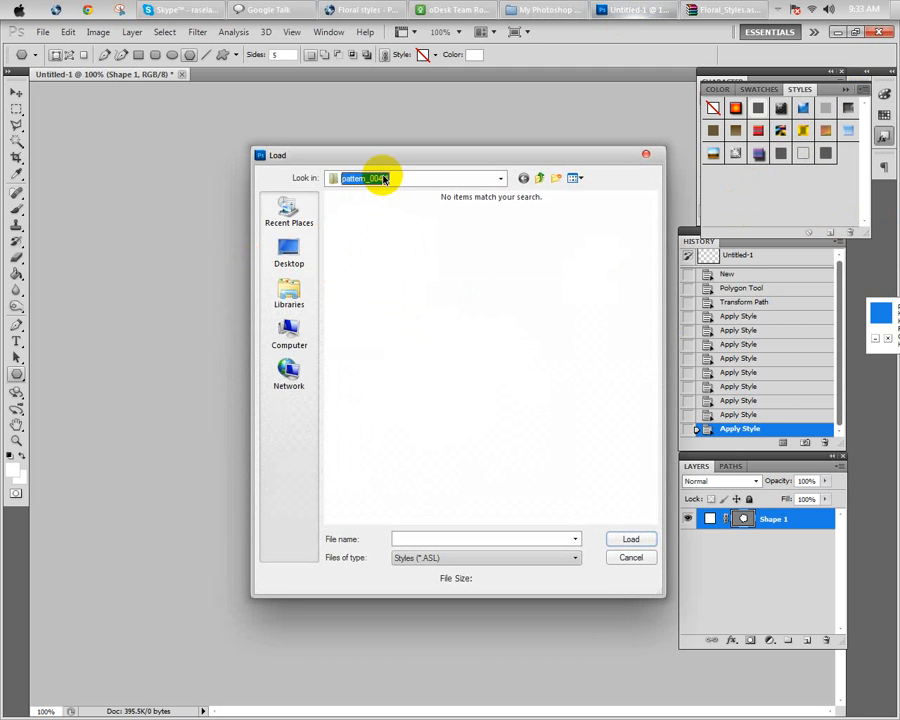
pyautogui.click(383, 178)
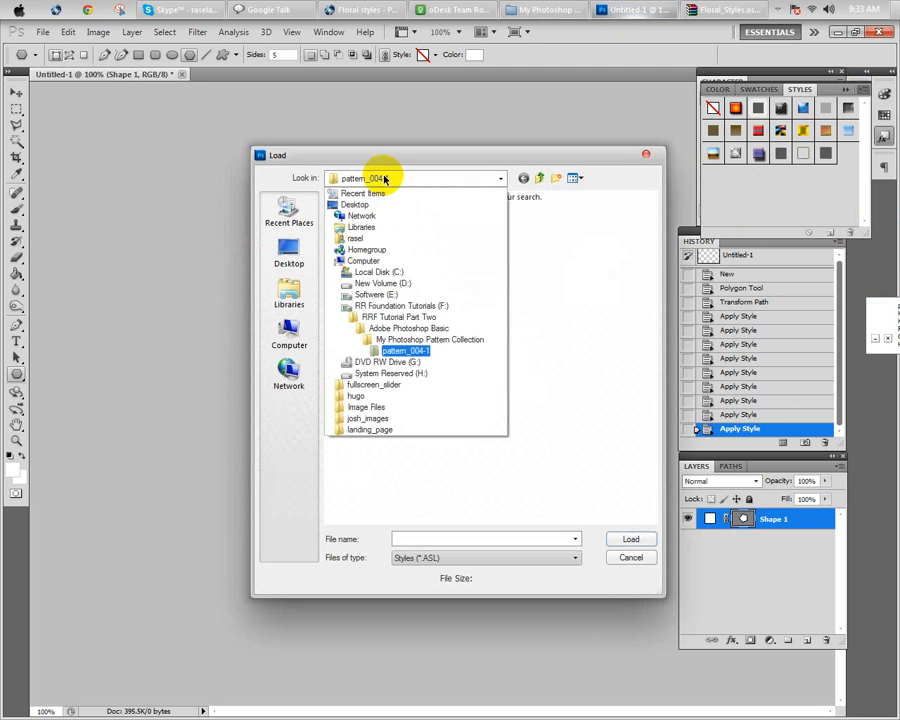
pyautogui.click(409, 329)
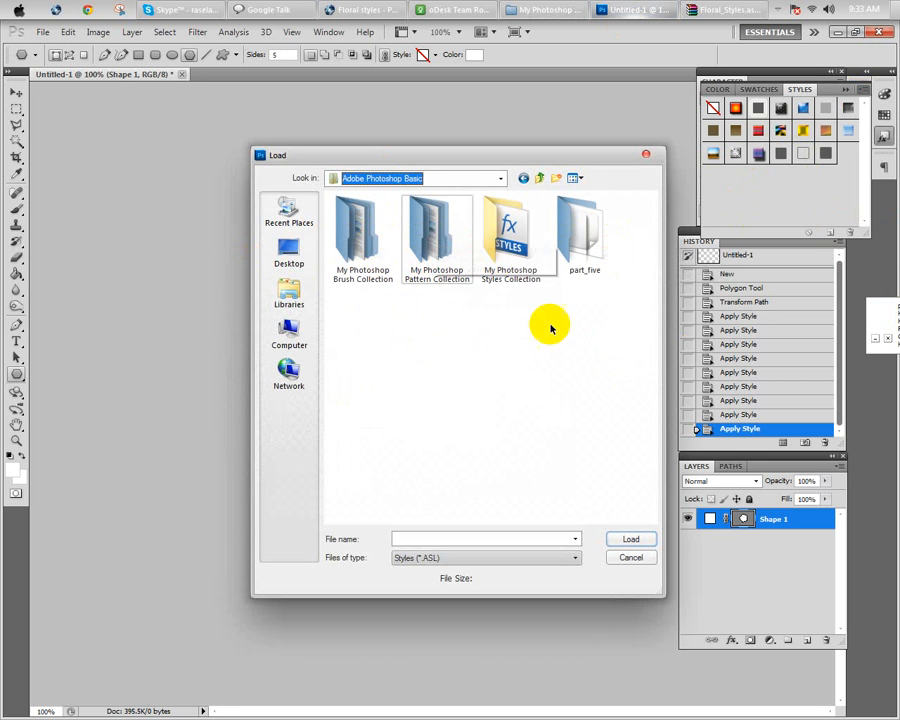
pyautogui.doubleClick(510, 238)
pyautogui.click(375, 217)
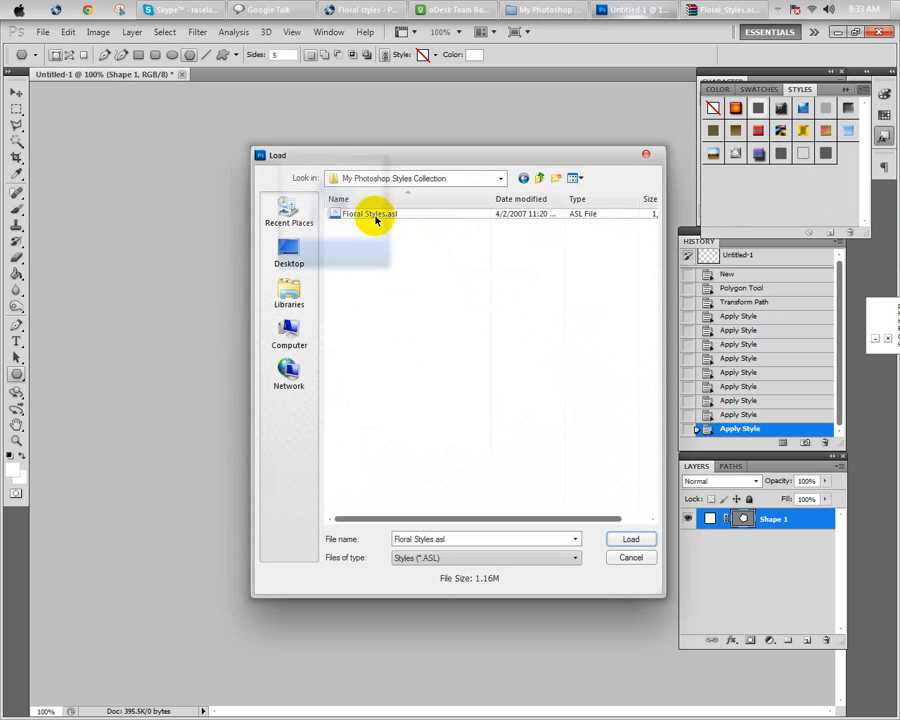
pyautogui.doubleClick(375, 217)
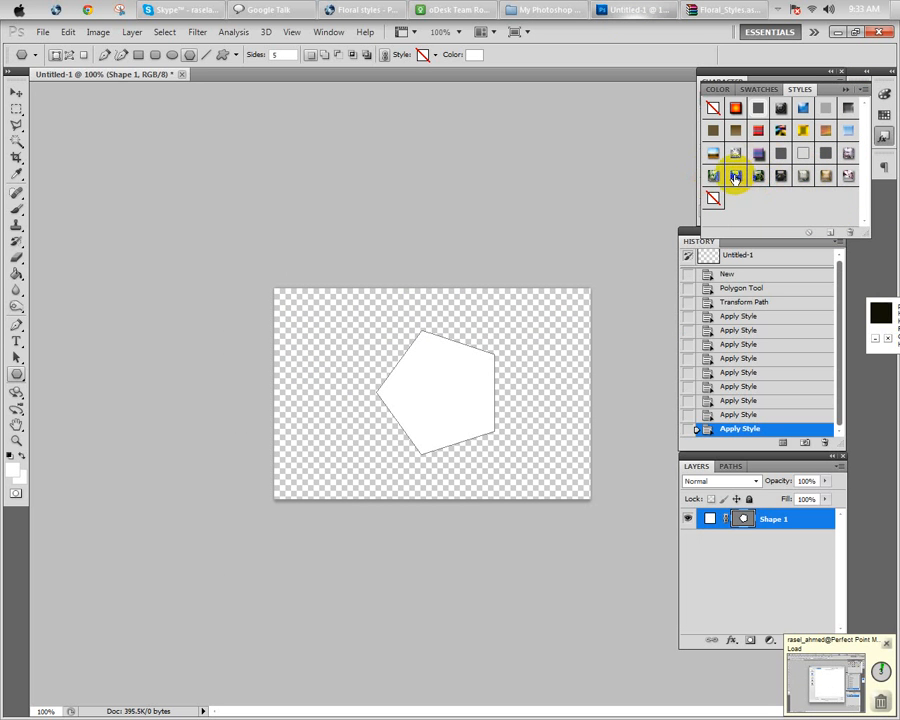
# Try the red-flower and light green floral styles on the pentagon, and leave it with the dark green leaf style.
pyautogui.click(735, 177)
pyautogui.click(713, 175)
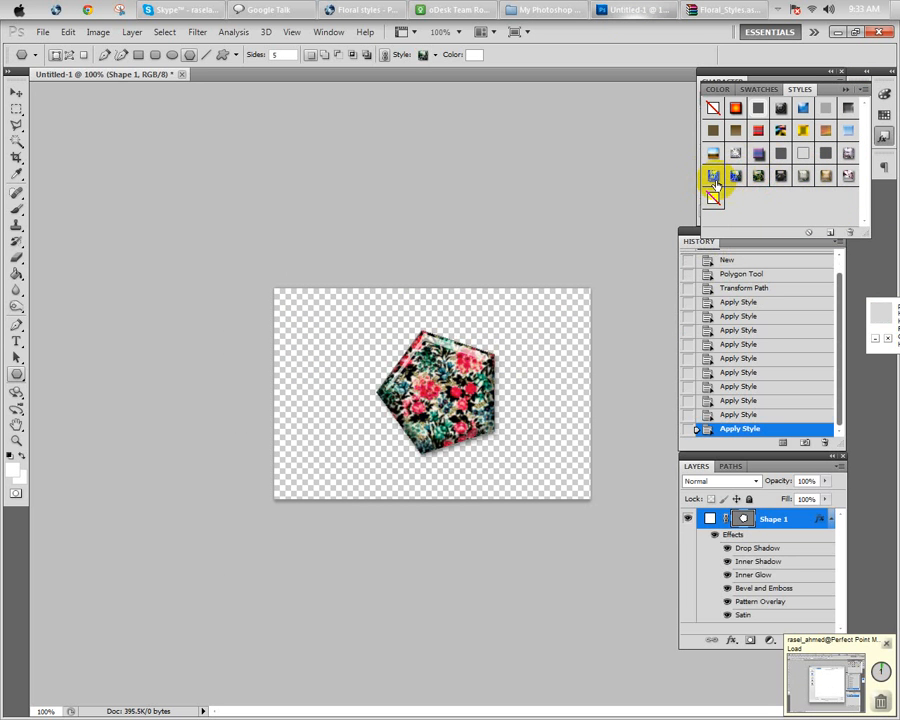
pyautogui.click(765, 176)
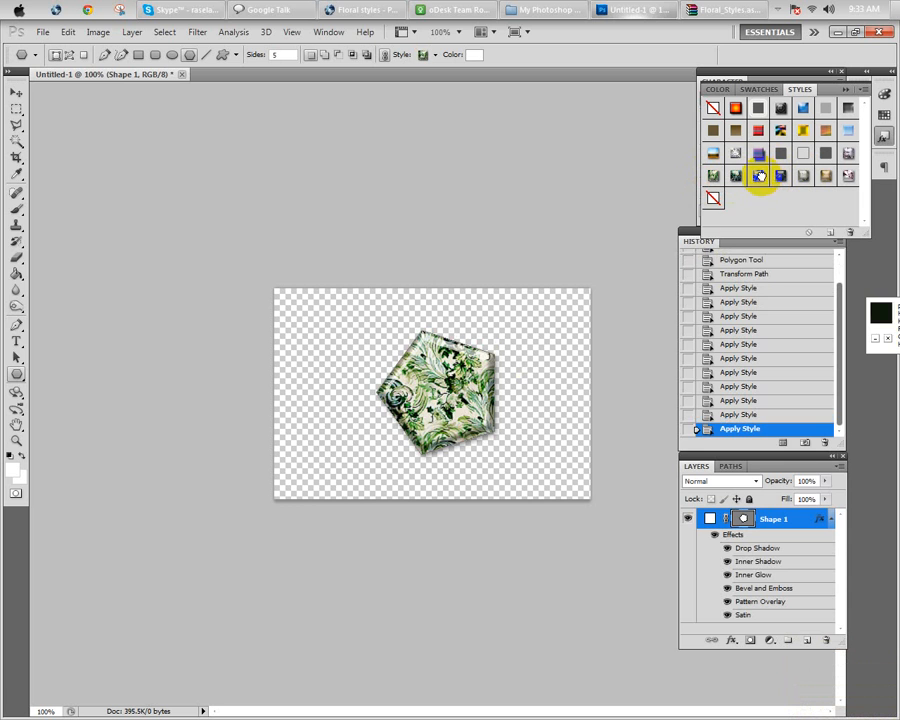
pyautogui.click(760, 176)
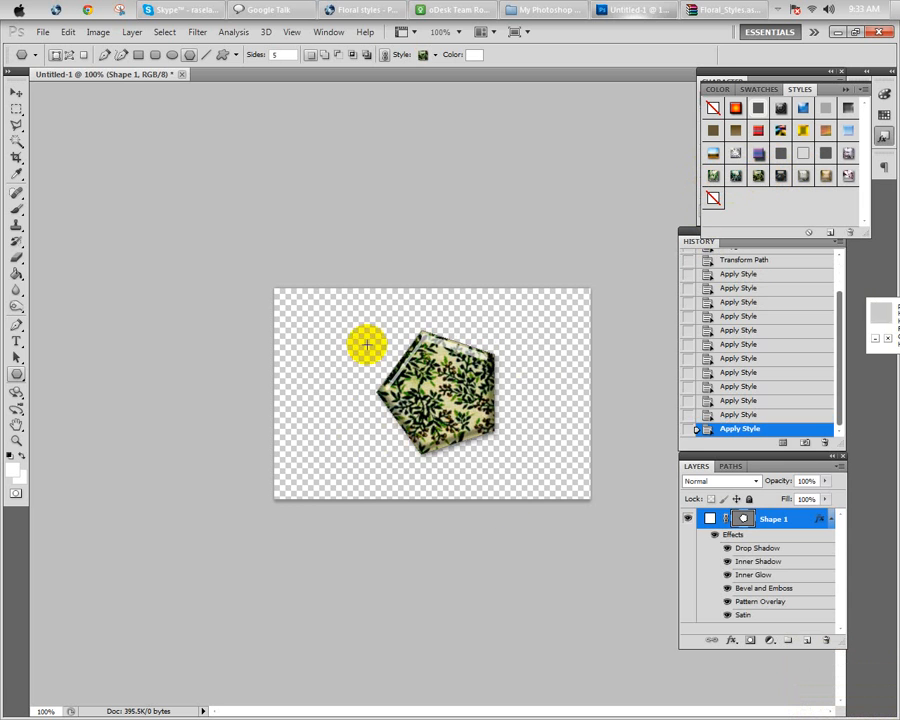
# Hide the Shape 1 layer and write "RR Foundation" on the canvas in Rockwell Bold at 22 pt.
pyautogui.click(686, 520)
pyautogui.press('t')
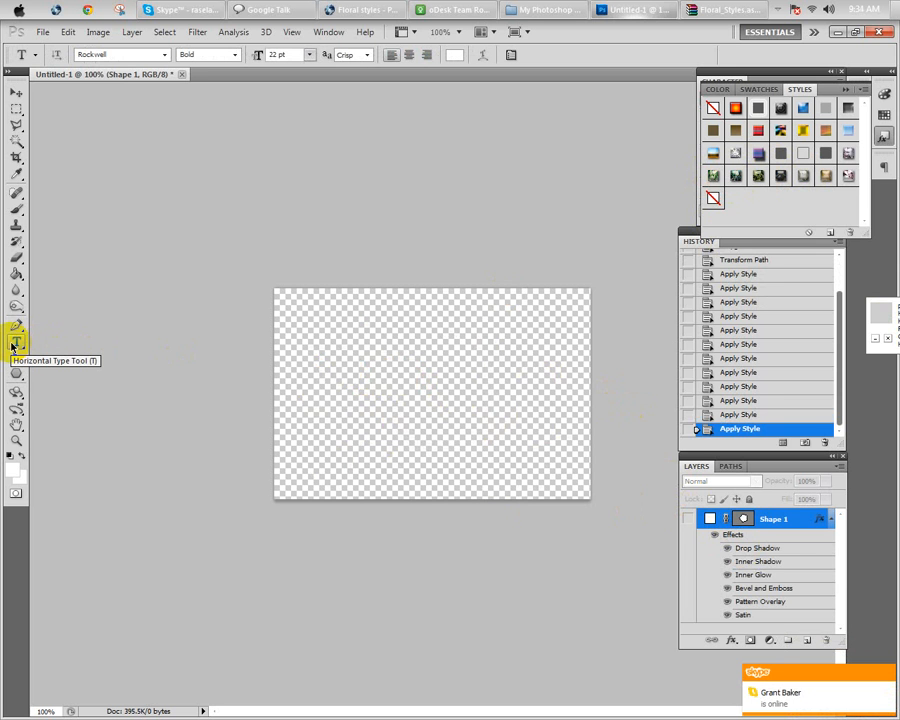
pyautogui.click(335, 370)
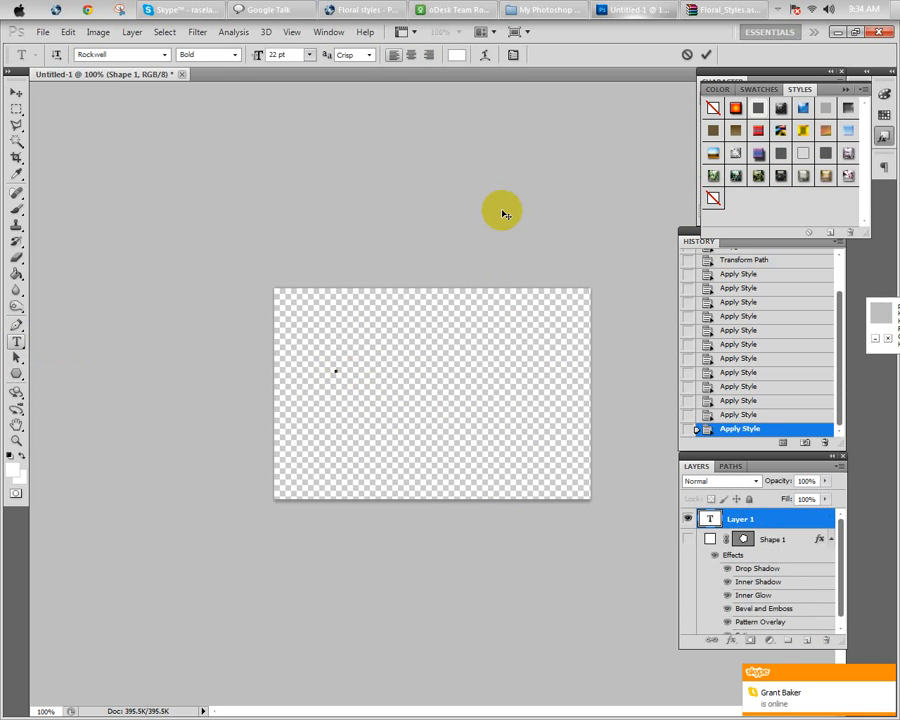
pyautogui.write('Styles')
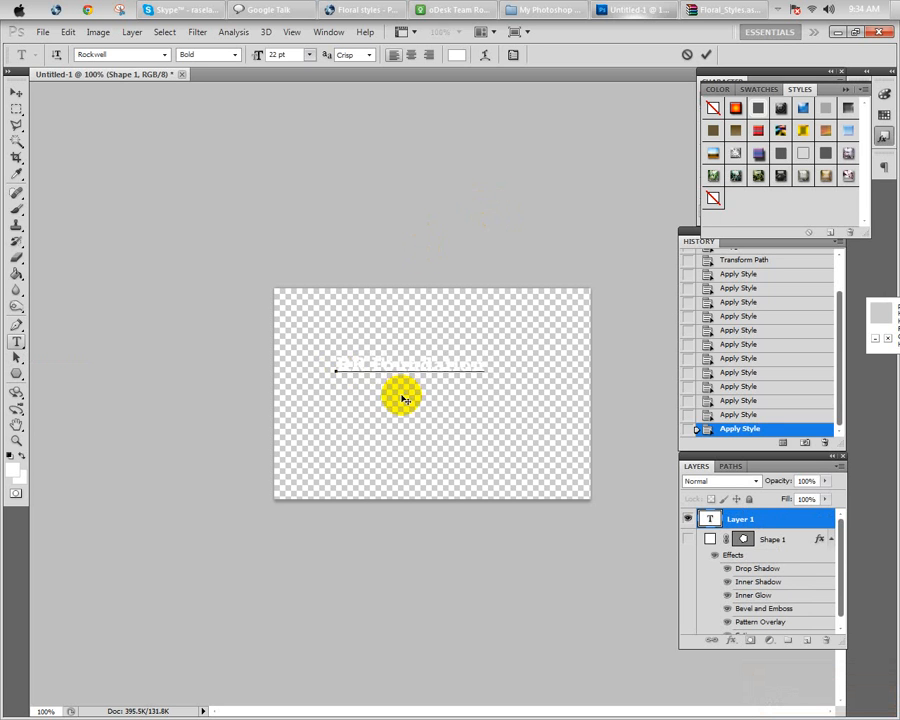
# Colour the whole "RR Foundation" text bright red (RGB 251, 6, 6) and commit the text.
pyautogui.click(380, 368)
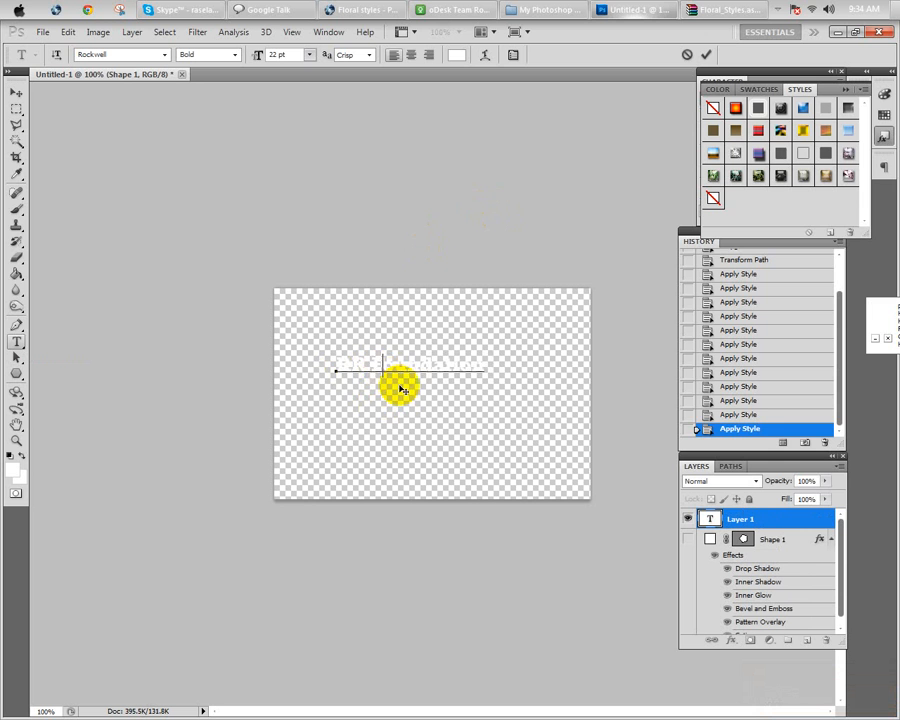
pyautogui.hotkey('ctrl', 'a')
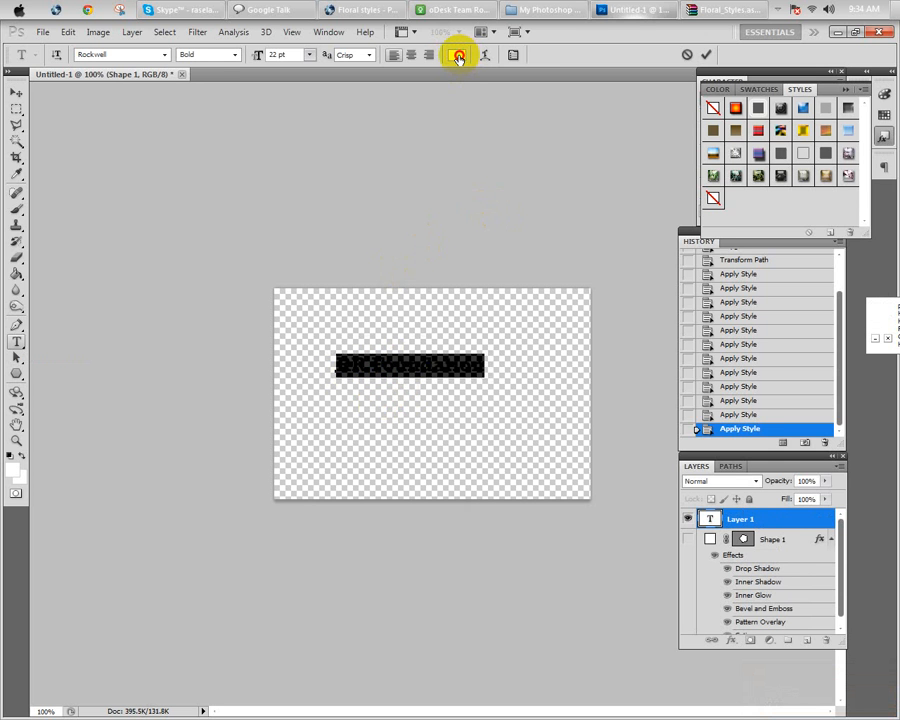
pyautogui.click(458, 57)
pyautogui.click(272, 298)
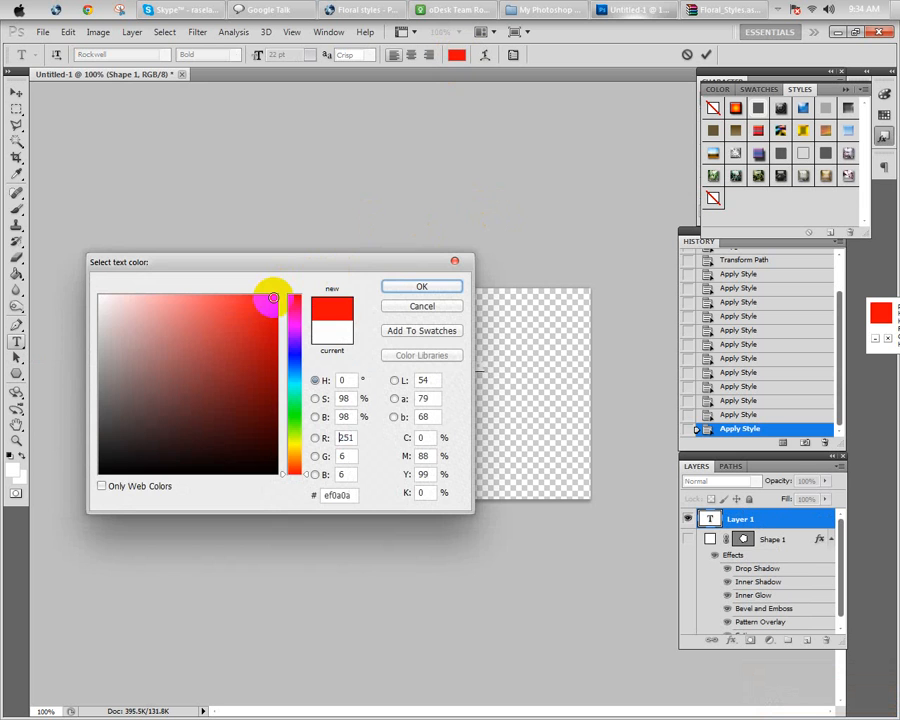
pyautogui.click(400, 290)
pyautogui.hotkey('ctrl', 'Return')
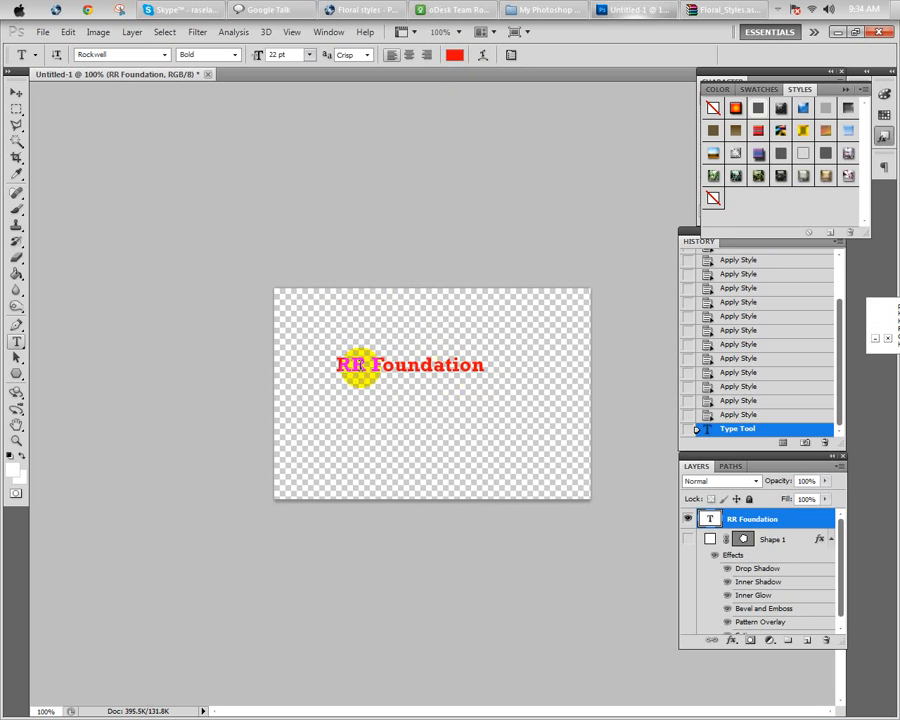
# Apply the light green floral style to the text, and scale it to about 165% and move it lower on the canvas.
pyautogui.click(714, 172)
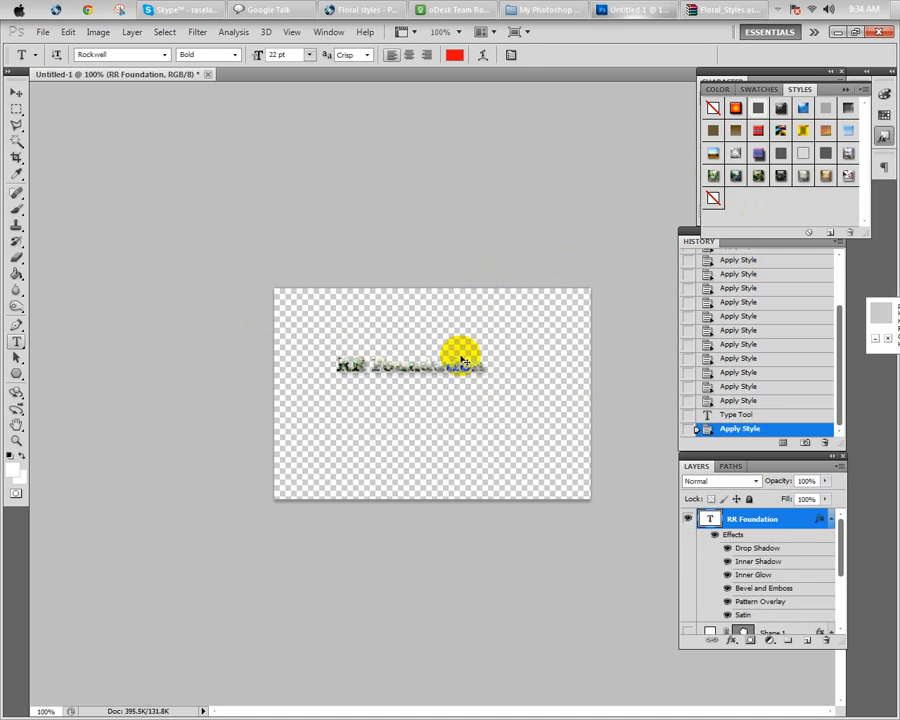
pyautogui.hotkey('ctrl', 't')
pyautogui.moveTo(489, 375); pyautogui.dragTo(576, 413)
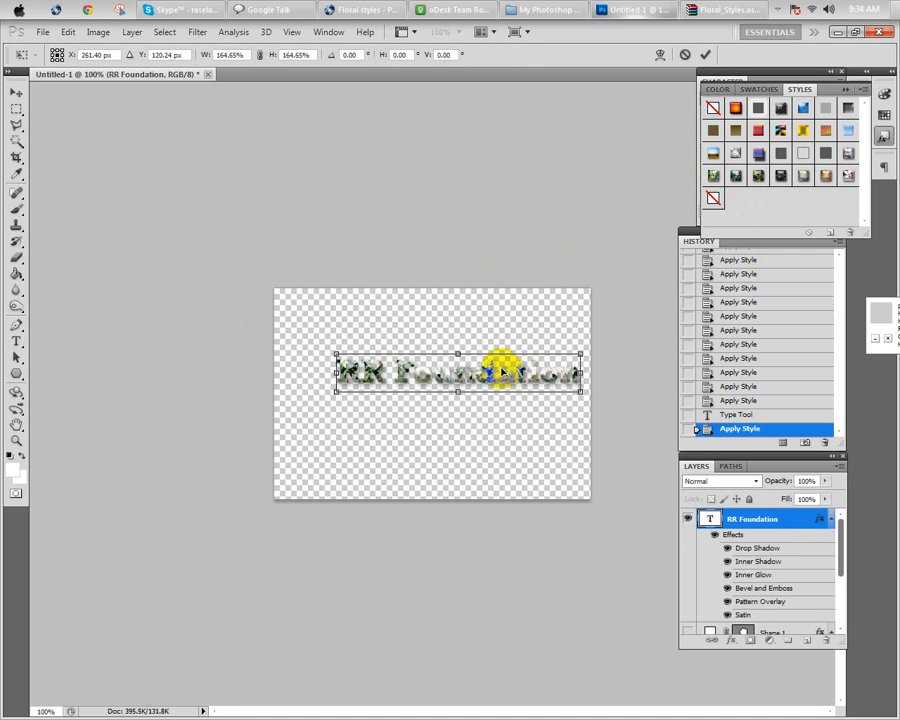
pyautogui.moveTo(498, 372); pyautogui.dragTo(474, 406)
pyautogui.press('Return')
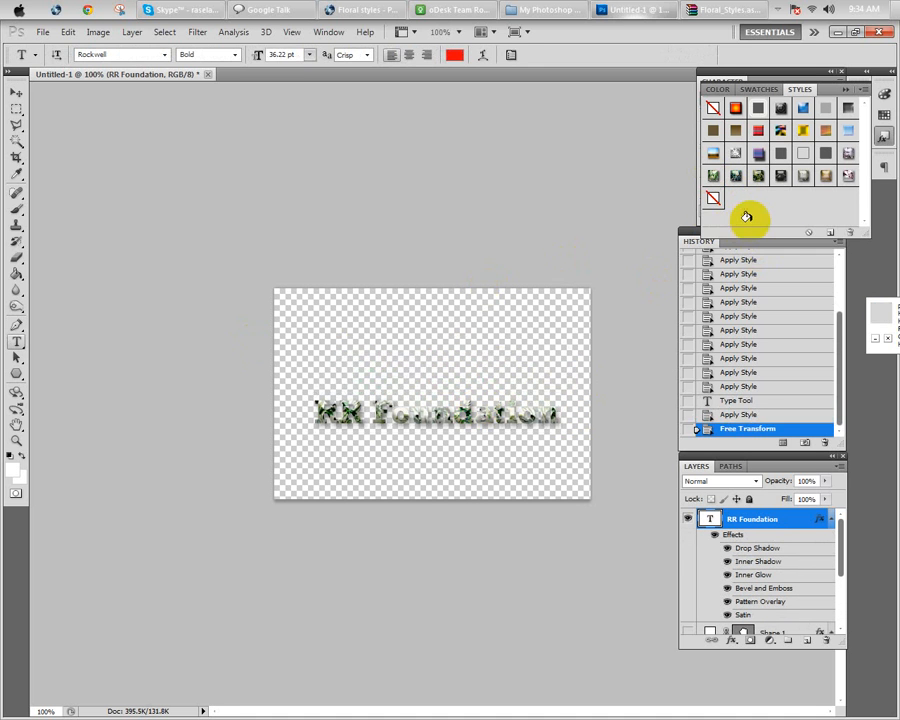
# Try the magenta and purple floral styles on the text, review the layer effects, and apply the speckled preset style.
pyautogui.click(848, 176)
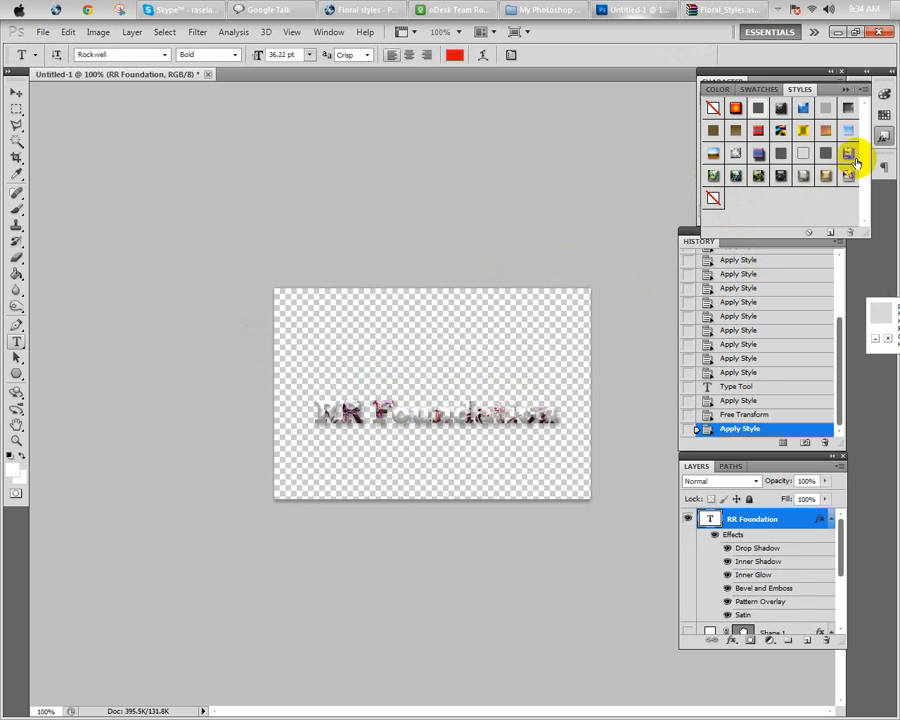
pyautogui.click(849, 153)
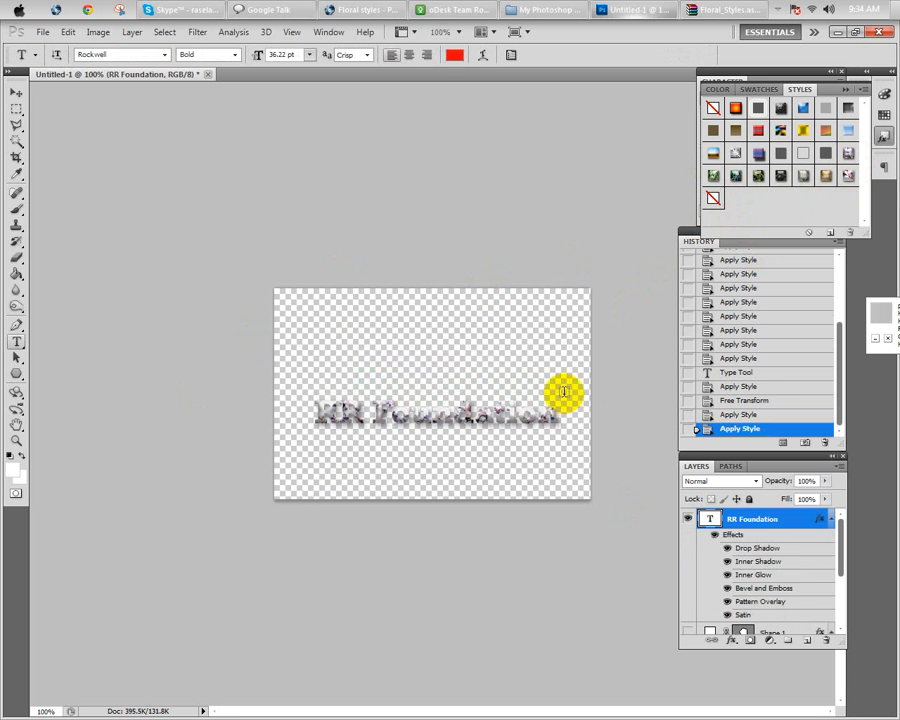
pyautogui.scroll(-3, 785, 605)
pyautogui.scroll(3, 785, 608)
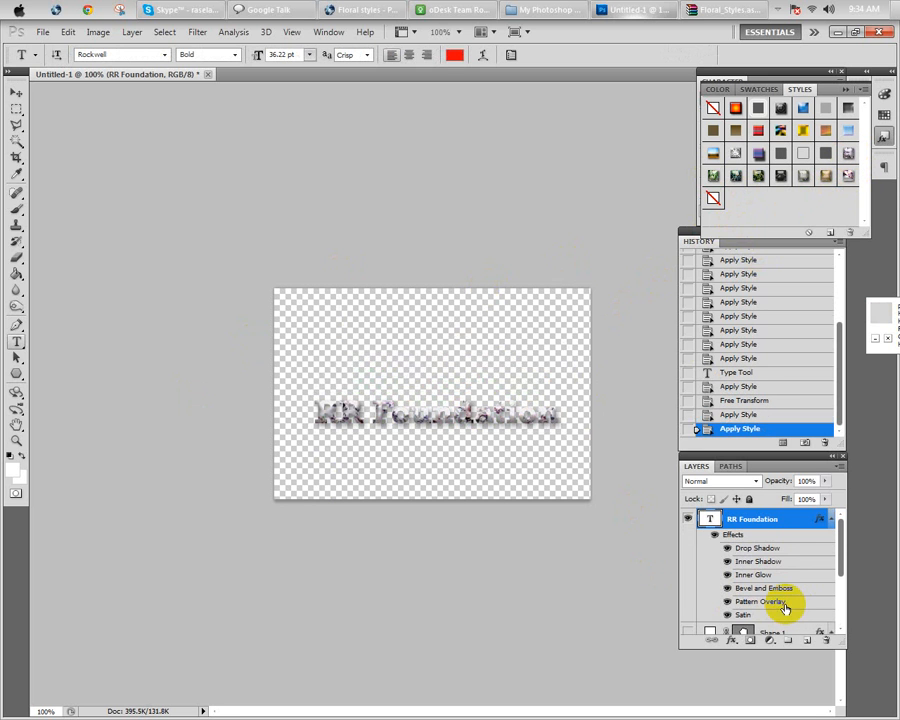
pyautogui.scroll(-3, 778, 601)
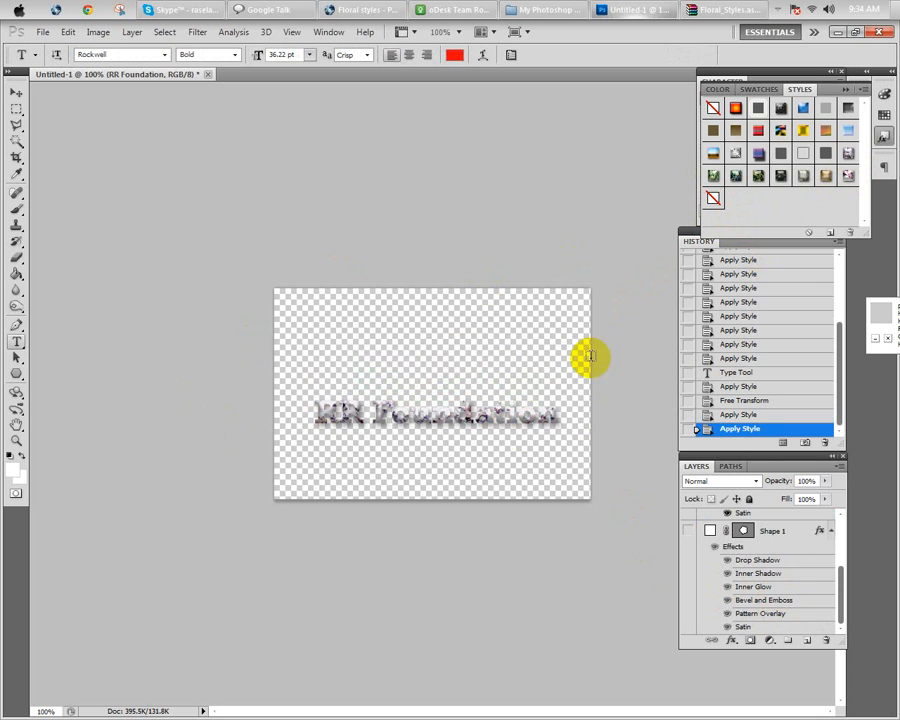
pyautogui.click(736, 153)
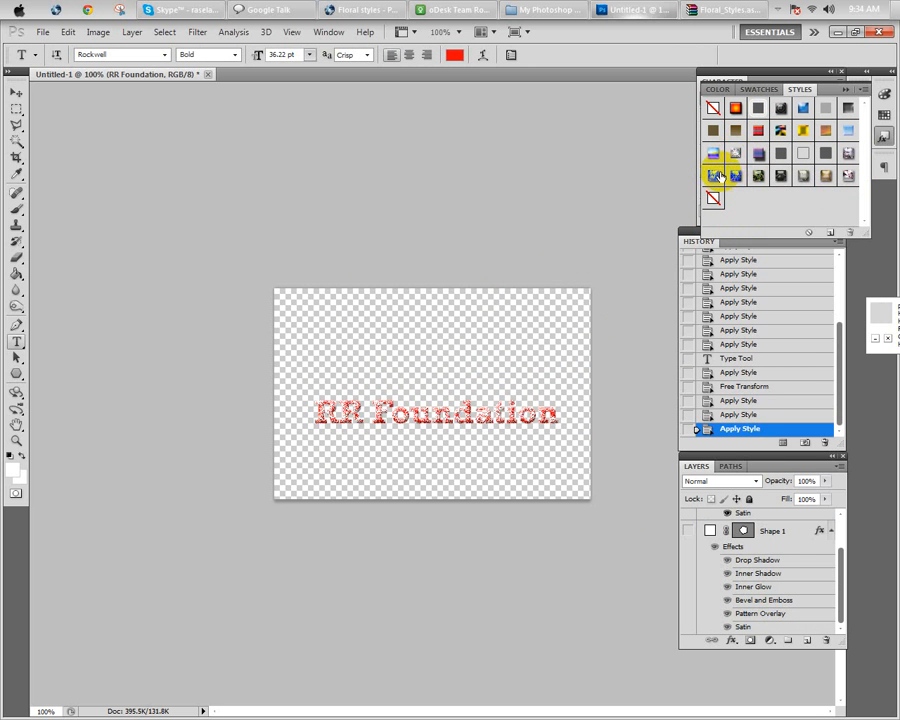
# Try the light green, white-magenta and purple floral styles on the text, and apply the dark green leaf style.
pyautogui.click(713, 175)
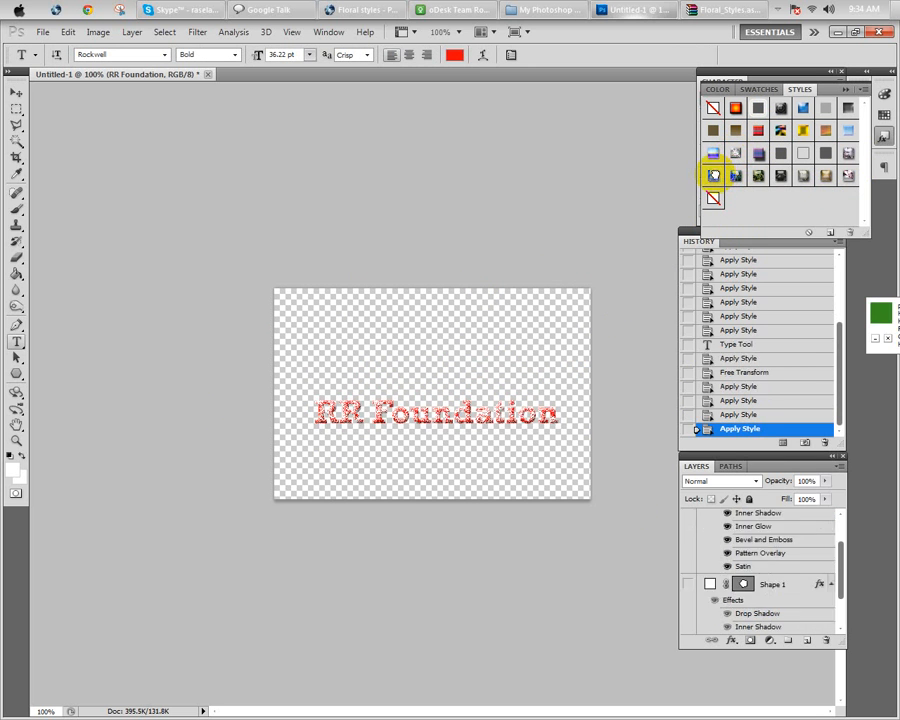
pyautogui.click(849, 175)
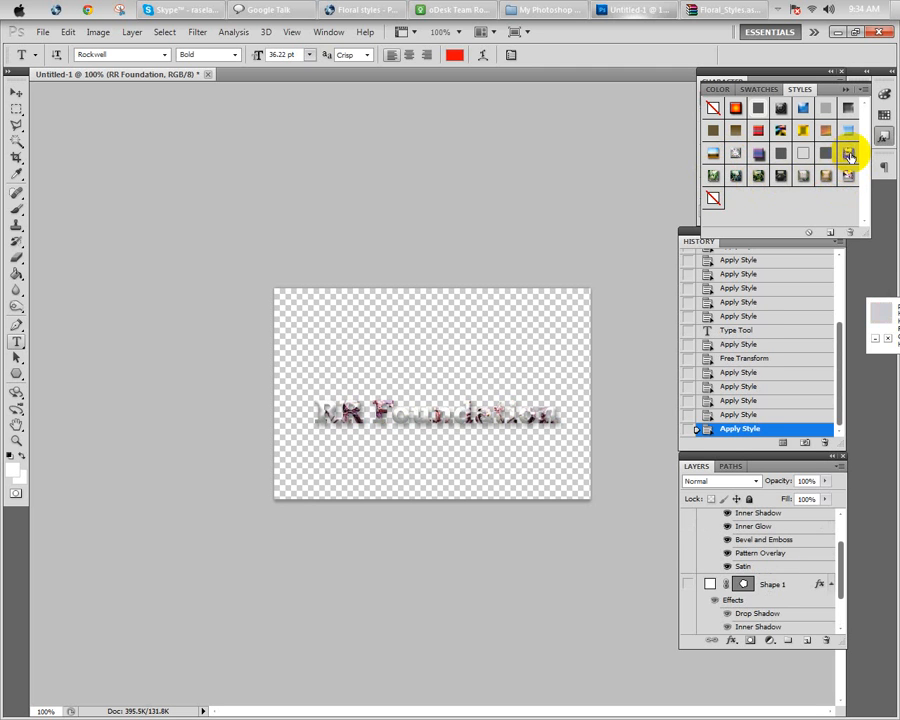
pyautogui.click(849, 153)
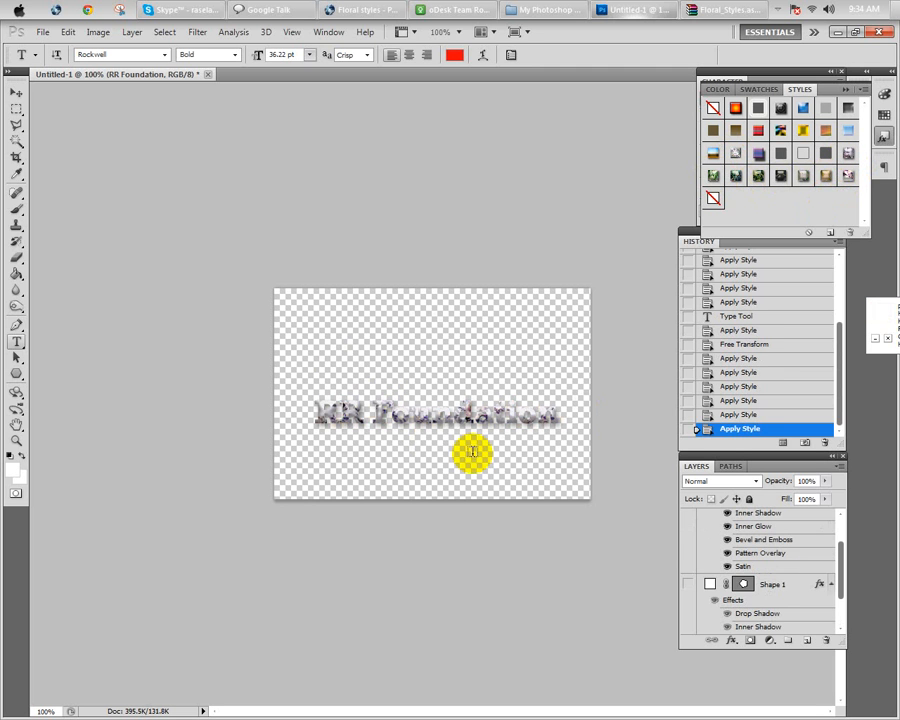
pyautogui.click(759, 174)
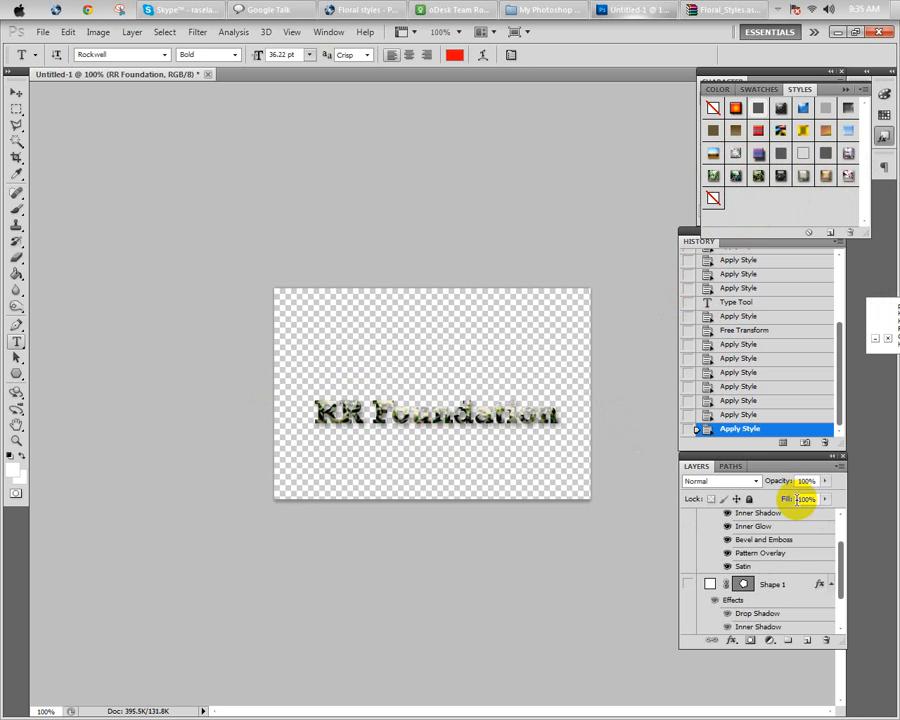
# Switch off the text layer's effects one by one, from Drop Shadow down to Pattern Overlay and Satin.
pyautogui.scroll(-2, 790, 525)
pyautogui.scroll(5, 703, 541)
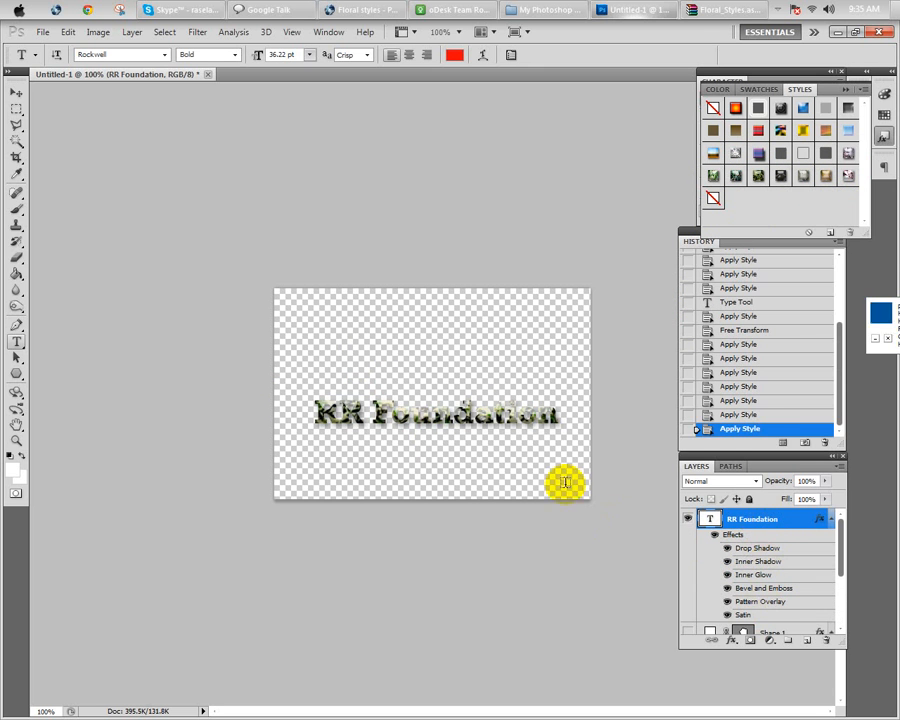
pyautogui.click(728, 548)
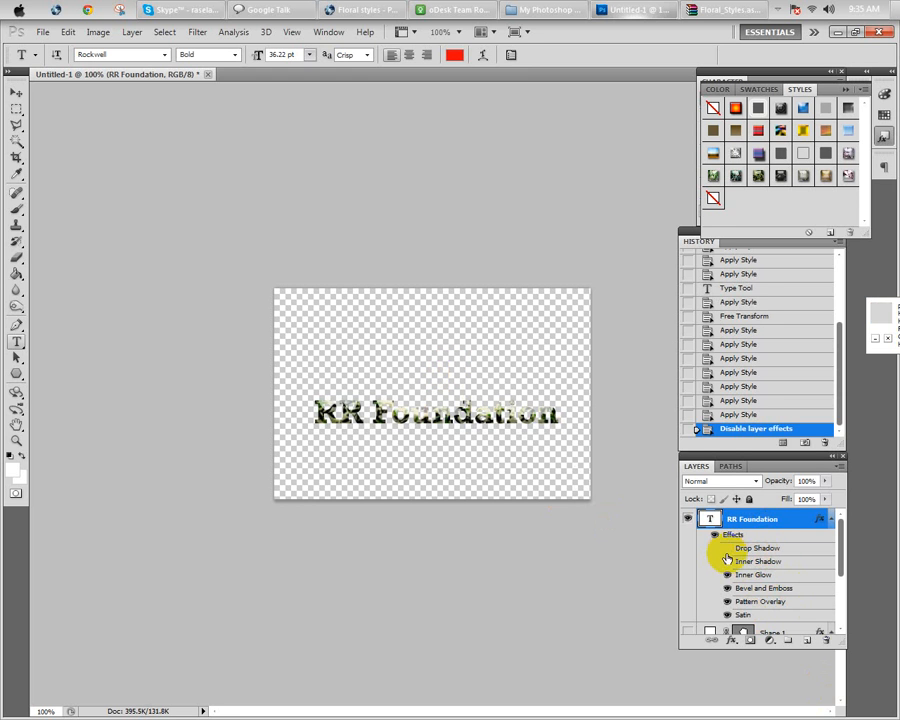
pyautogui.click(728, 561)
pyautogui.click(728, 575)
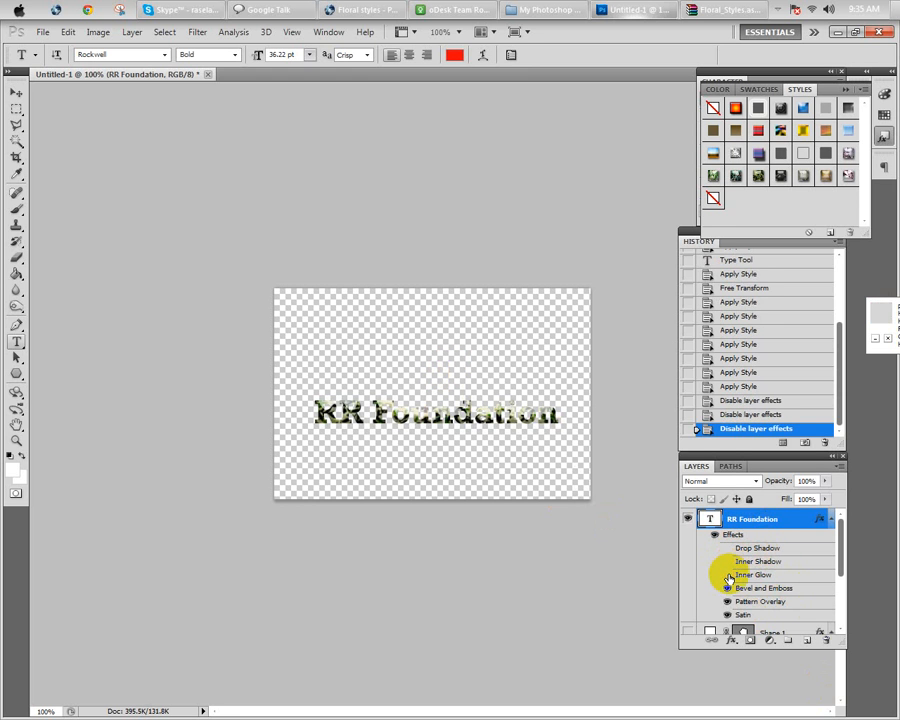
pyautogui.click(727, 589)
pyautogui.scroll(-3, 737, 588)
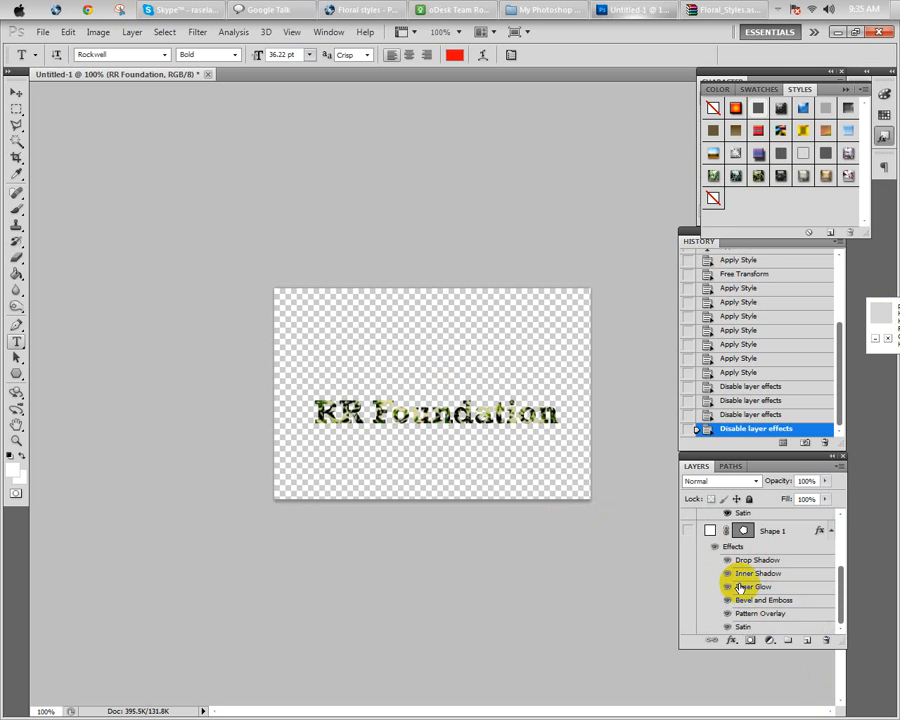
pyautogui.scroll(3, 730, 598)
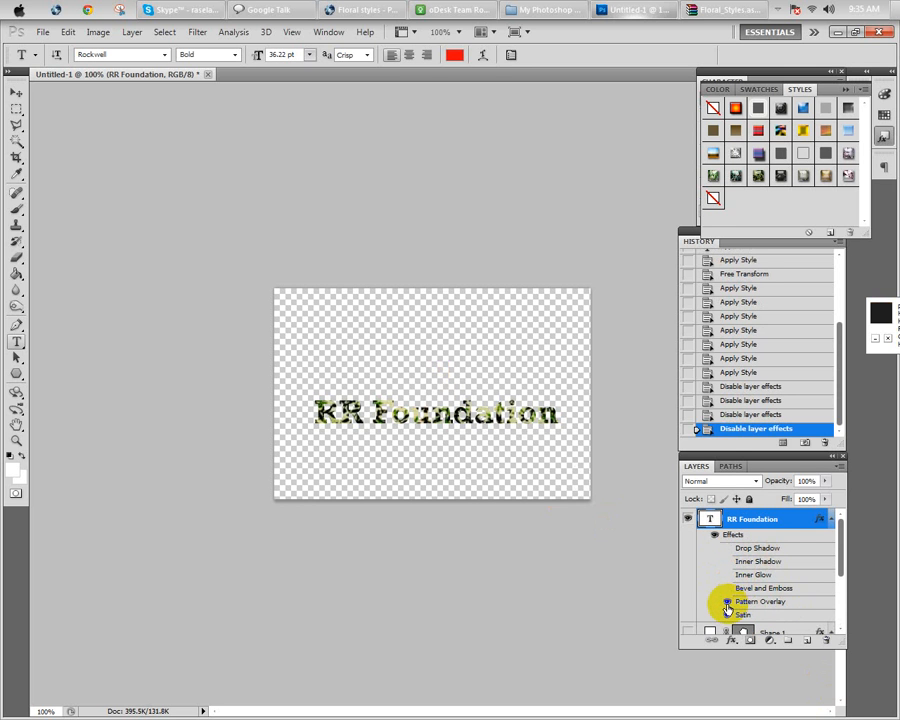
pyautogui.click(727, 602)
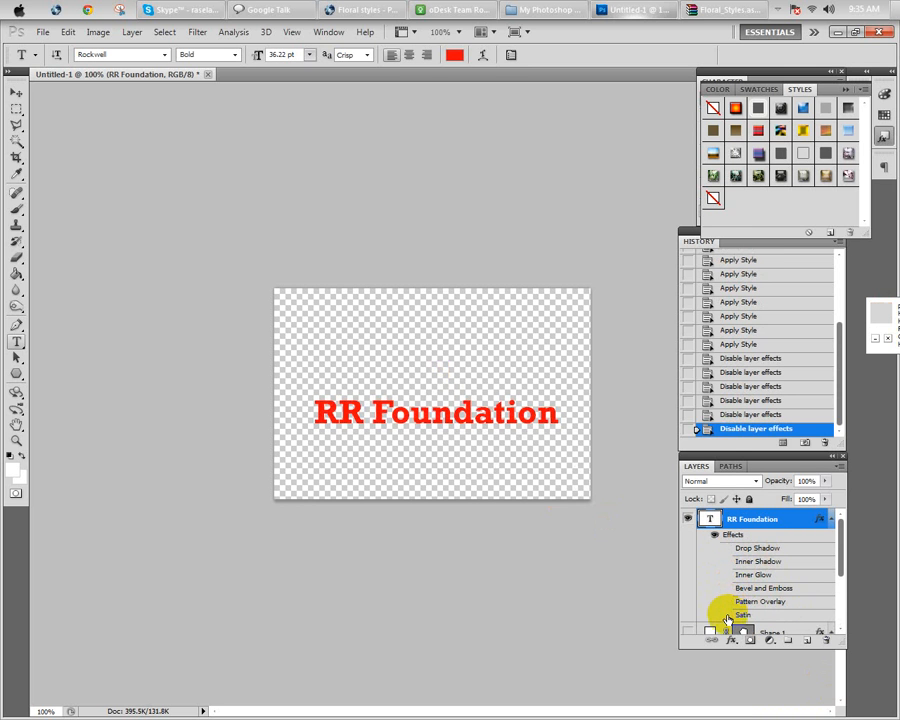
# Turn all the text's layer effects back on, and compare the tan floral style with the dark green leaf style.
pyautogui.click(728, 603)
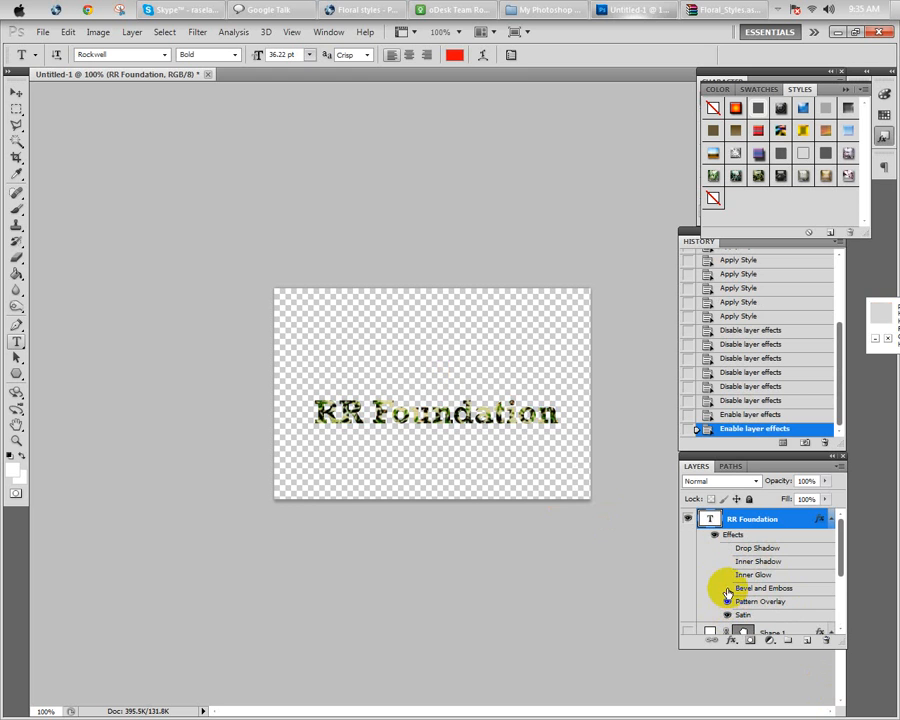
pyautogui.click(727, 589)
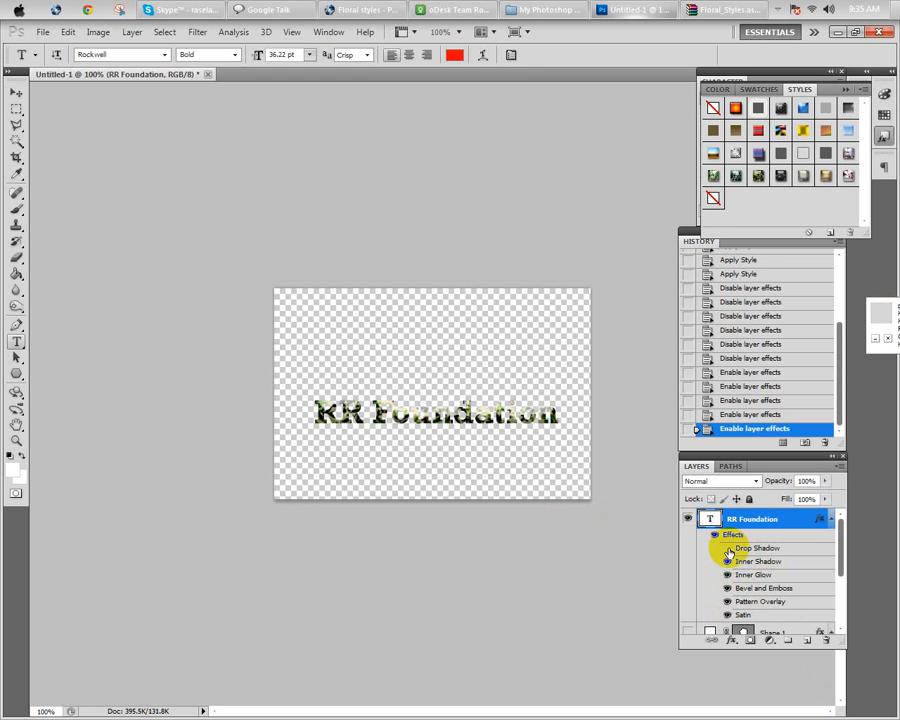
pyautogui.click(727, 549)
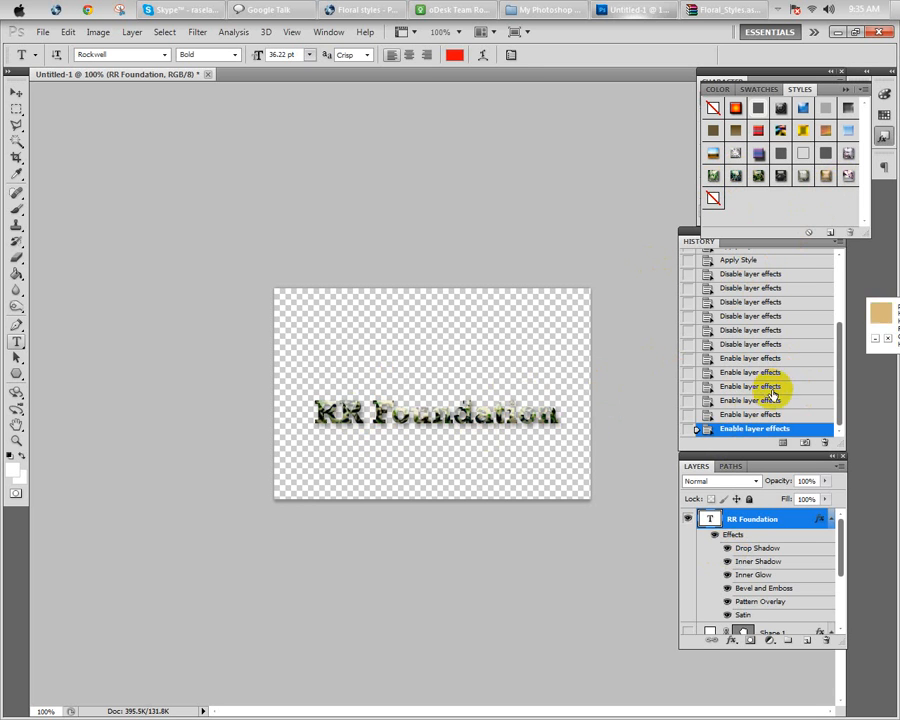
pyautogui.click(827, 177)
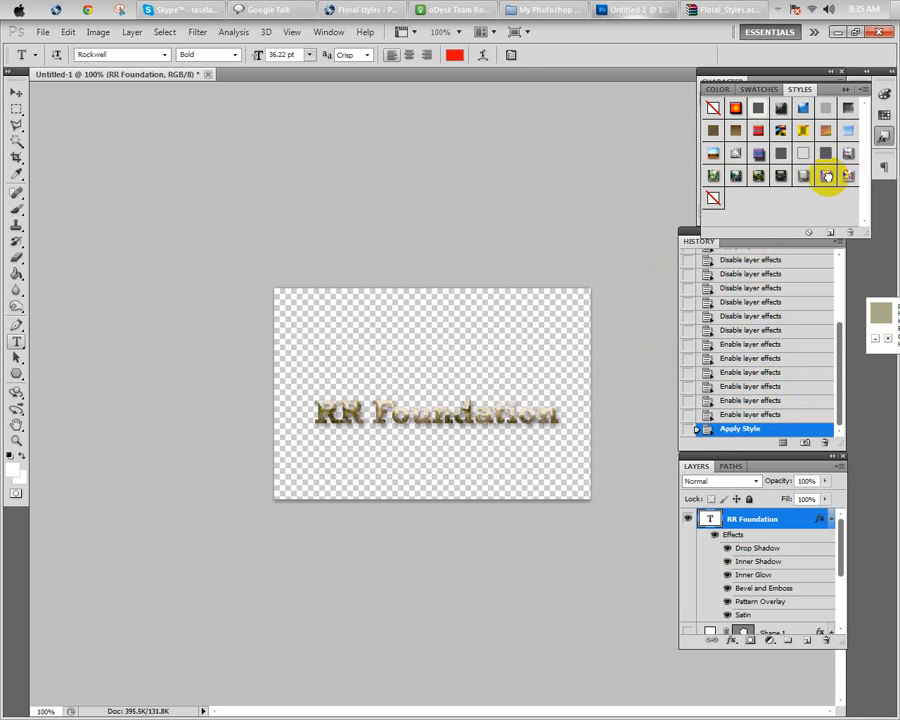
pyautogui.click(758, 176)
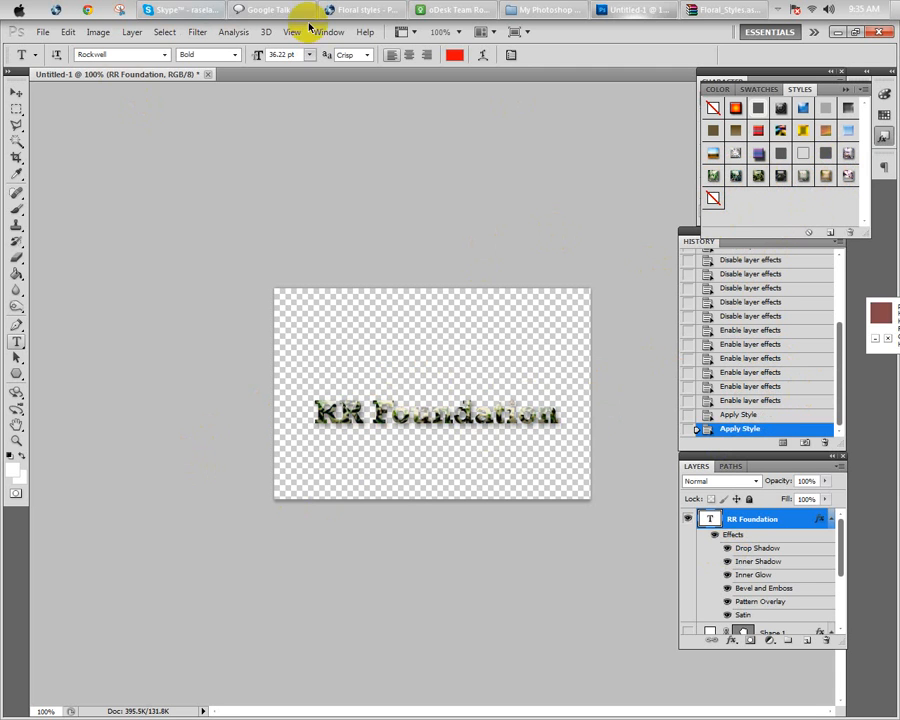
# Switch to the browser and download the 42 Button Layer Styles set from myPhotoshopBrushes' styles & gradients listing.
pyautogui.click(343, 9)
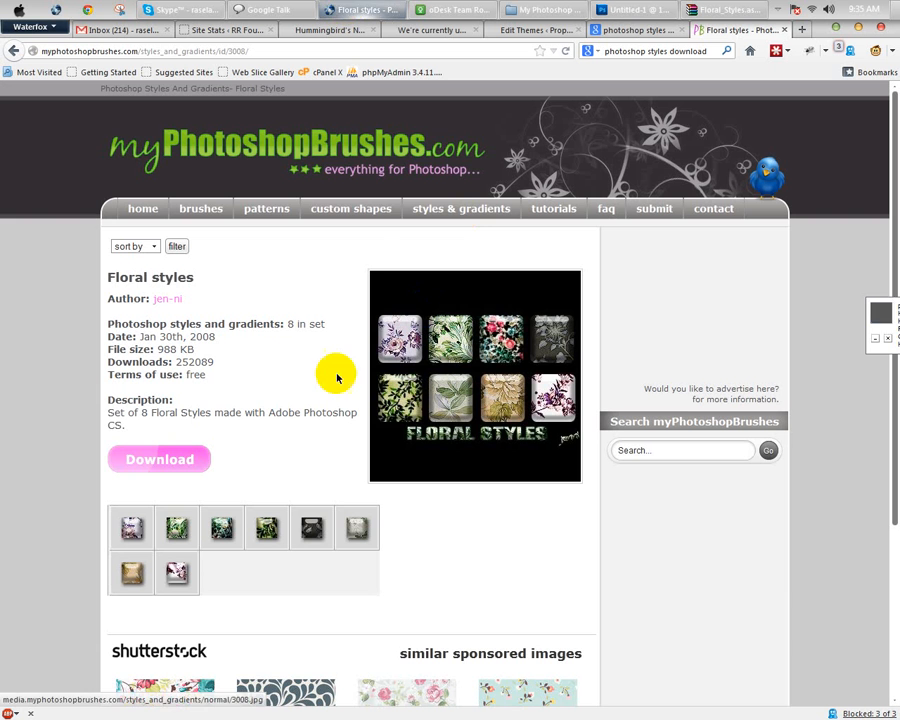
pyautogui.click(450, 211)
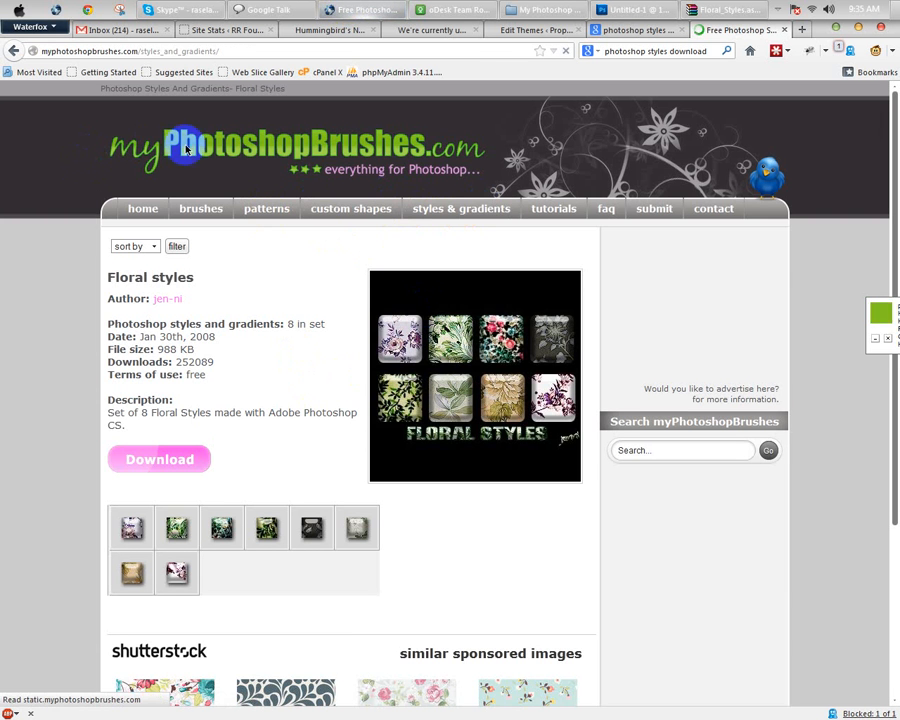
pyautogui.scroll(-5, 492, 415)
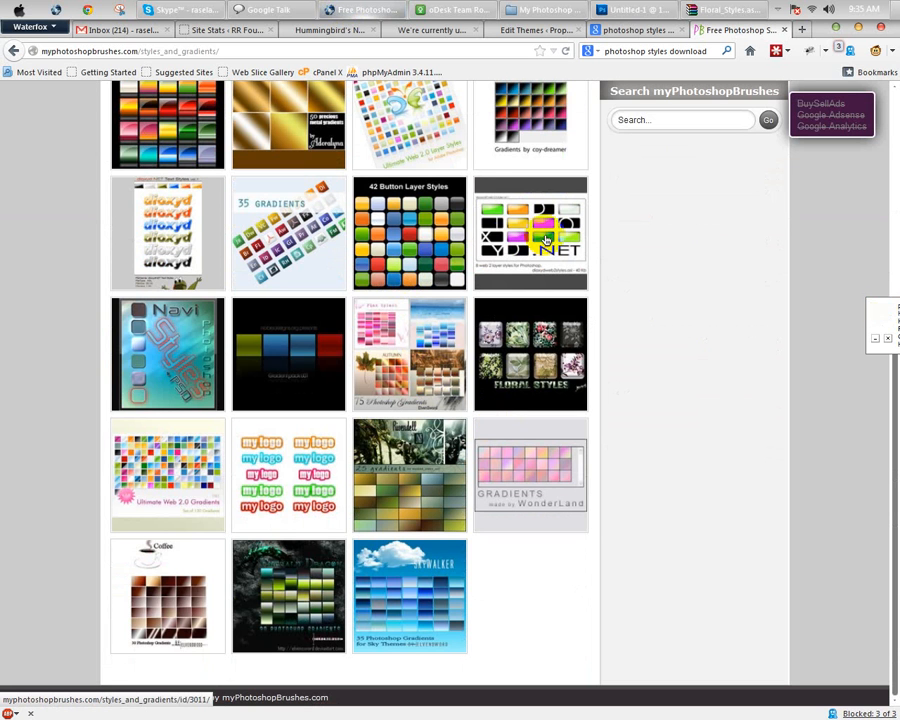
pyautogui.click(408, 230)
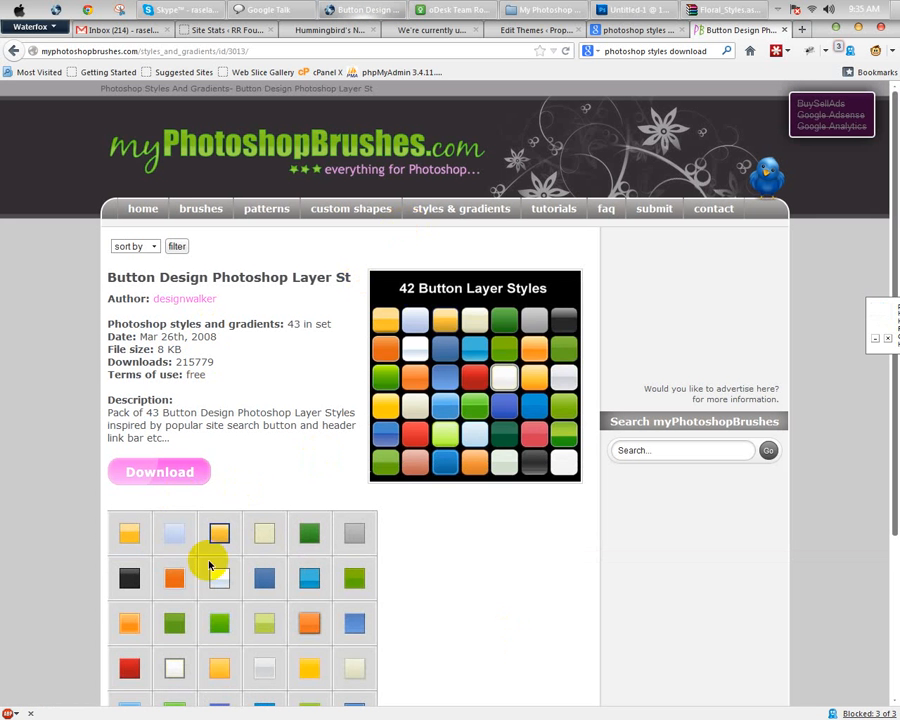
pyautogui.click(165, 475)
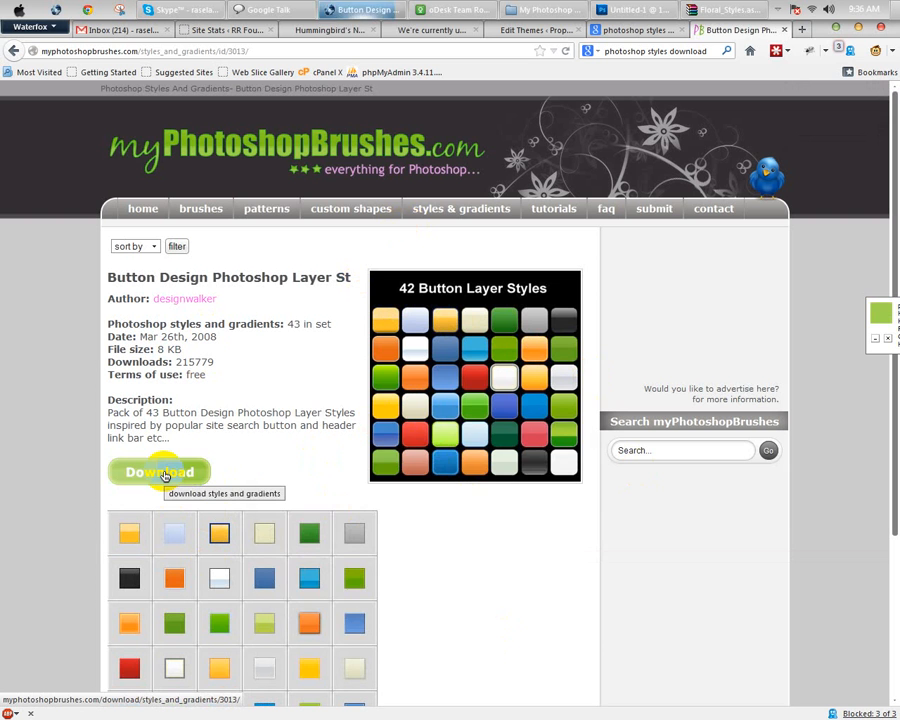
# Open the downloaded button_layer_styles-1.asl.zip and extract its ASL file into the My Photoshop Styles Collection folder.
pyautogui.click(399, 441)
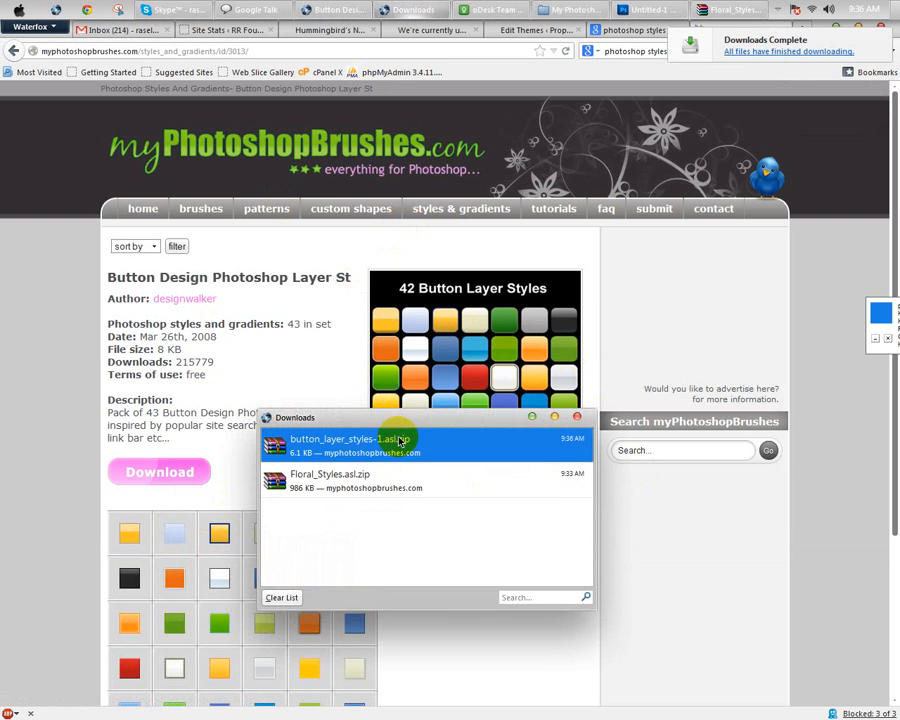
pyautogui.rightClick(399, 441)
pyautogui.click(430, 452)
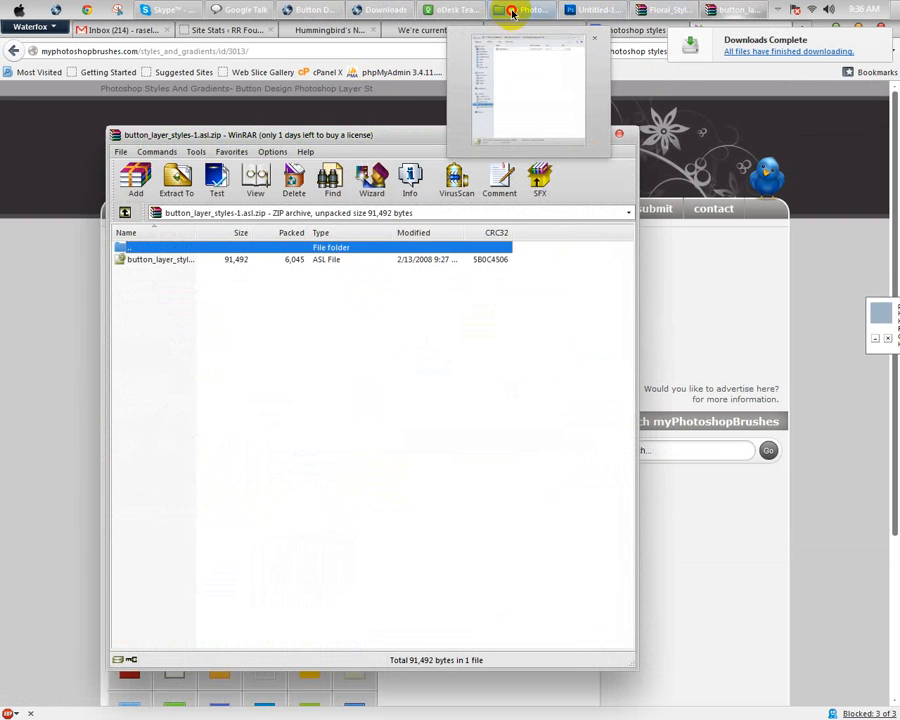
pyautogui.click(512, 12)
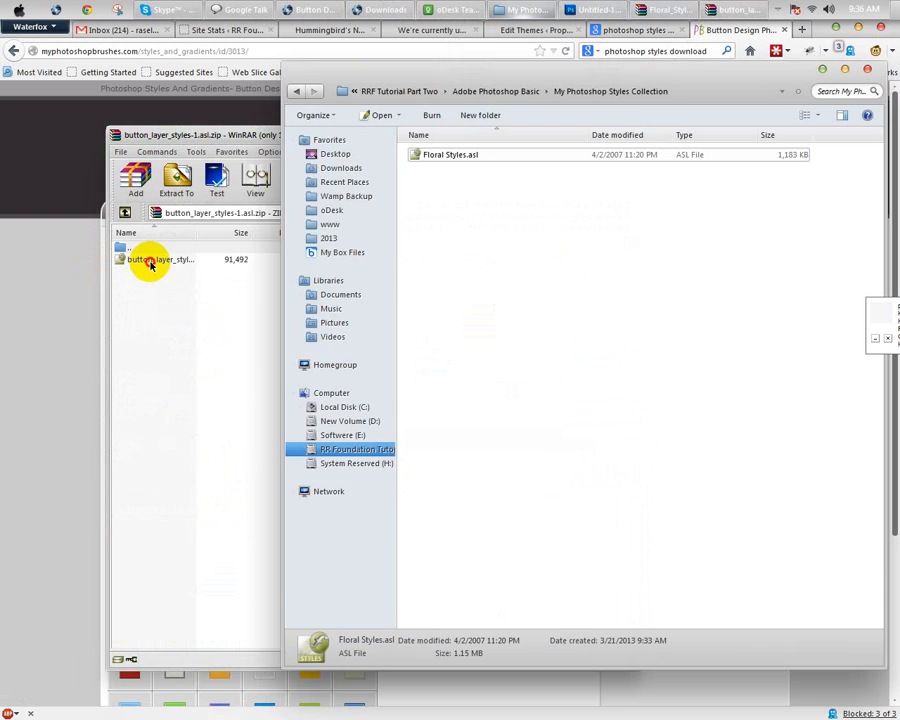
pyautogui.moveTo(148, 263); pyautogui.dragTo(726, 388)
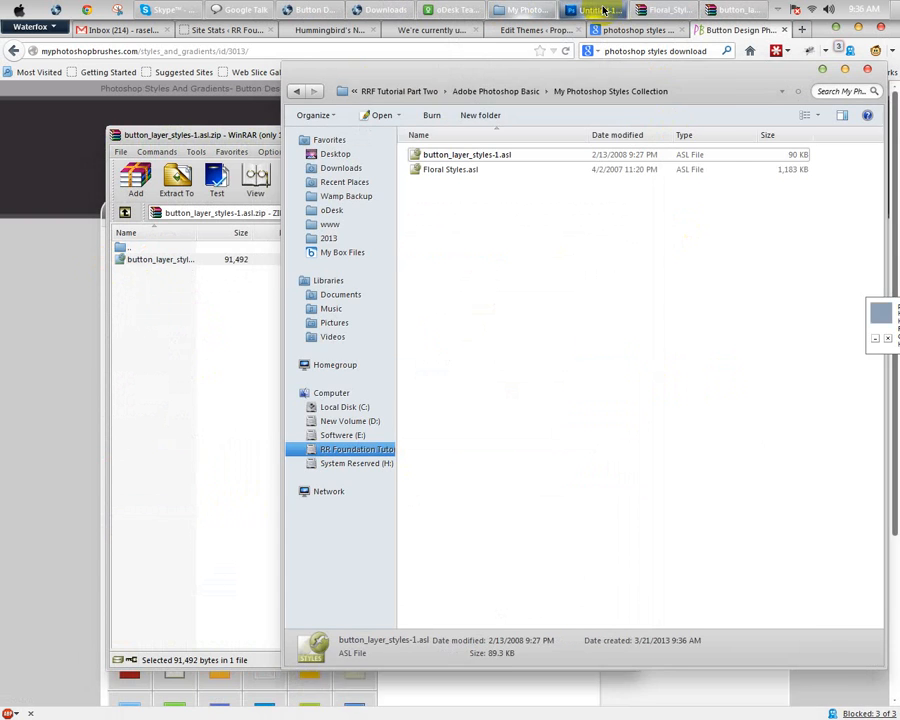
# Switch back to Photoshop and draw a wide rounded rectangle with a 10 px radius above the RR Foundation text.
pyautogui.click(603, 10)
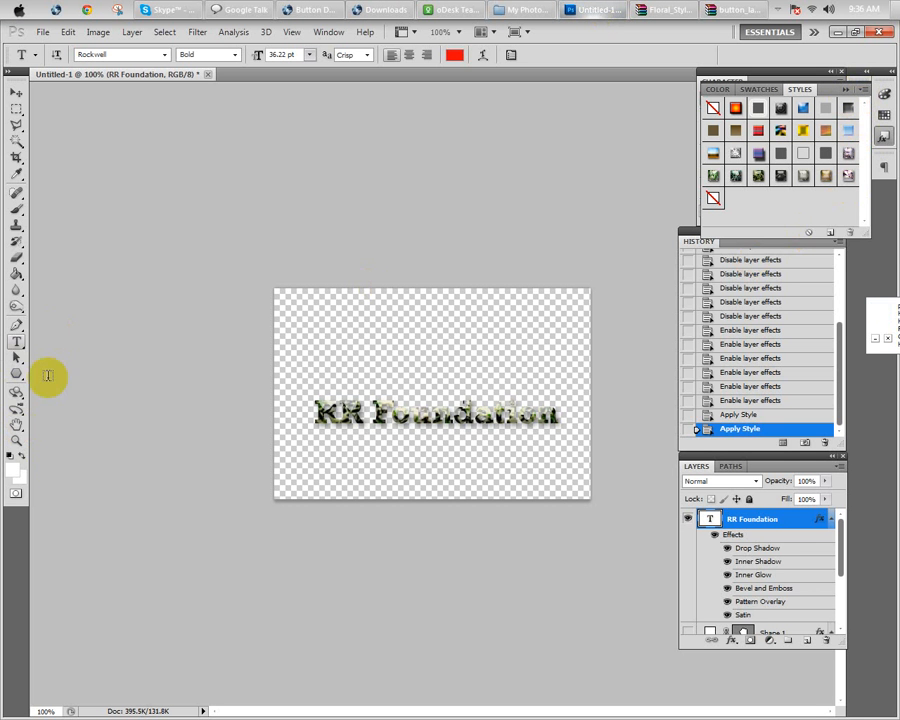
pyautogui.click(16, 373)
pyautogui.click(58, 391)
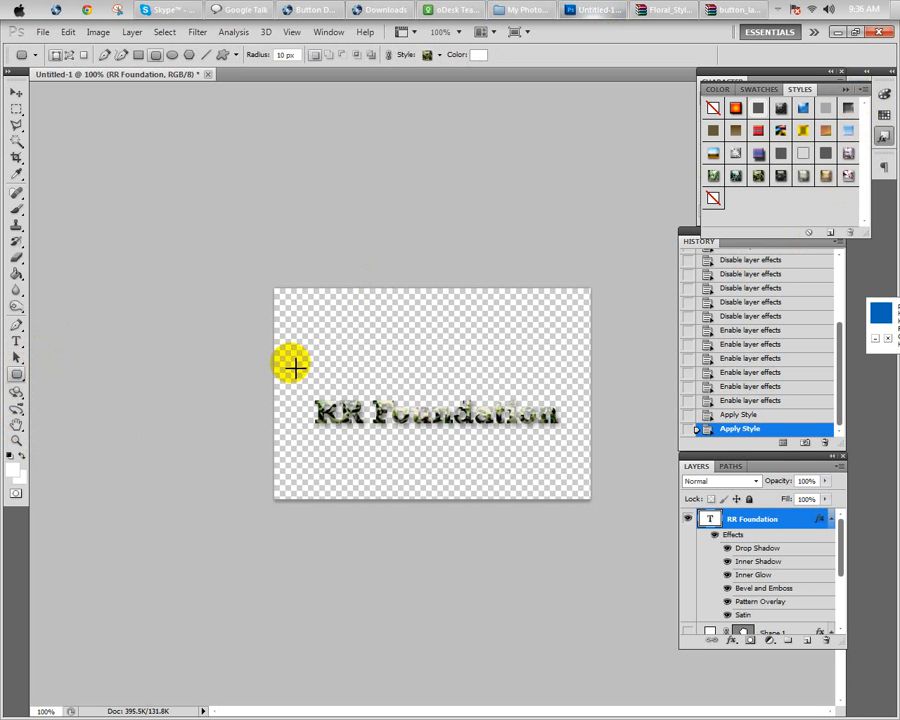
pyautogui.moveTo(330, 308); pyautogui.dragTo(570, 352)
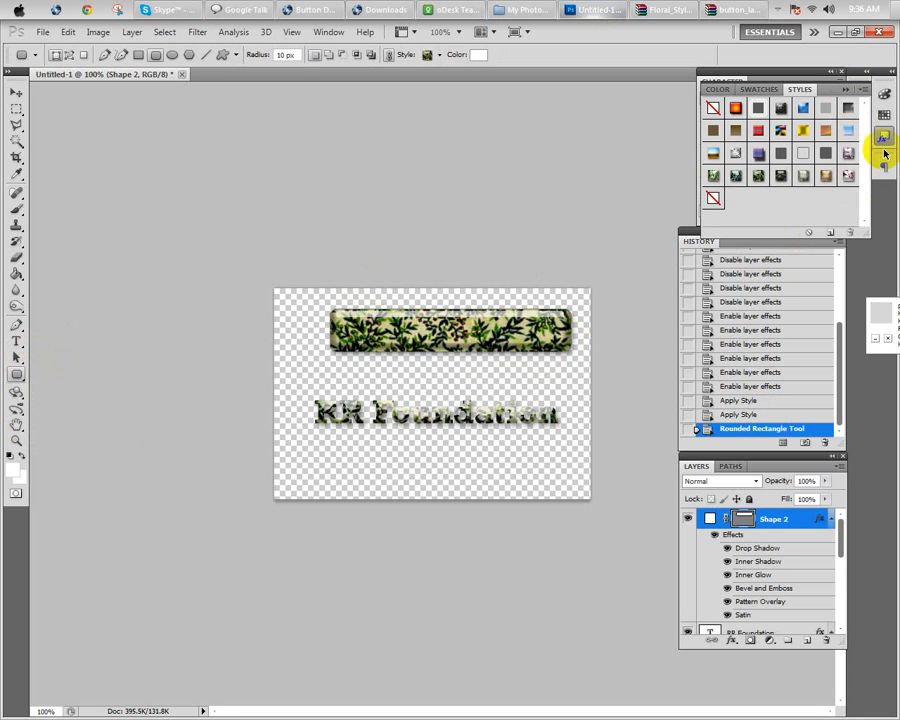
# Load the button_layer_styles-1.asl set into the layer styles and enlarge the style list to show every swatch.
pyautogui.click(862, 92)
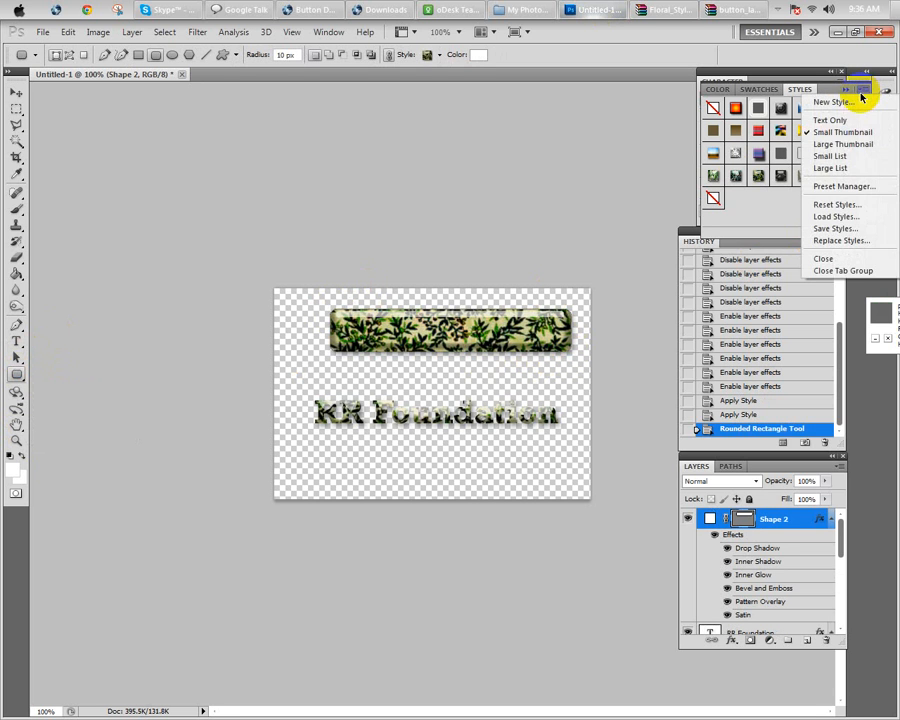
pyautogui.click(822, 216)
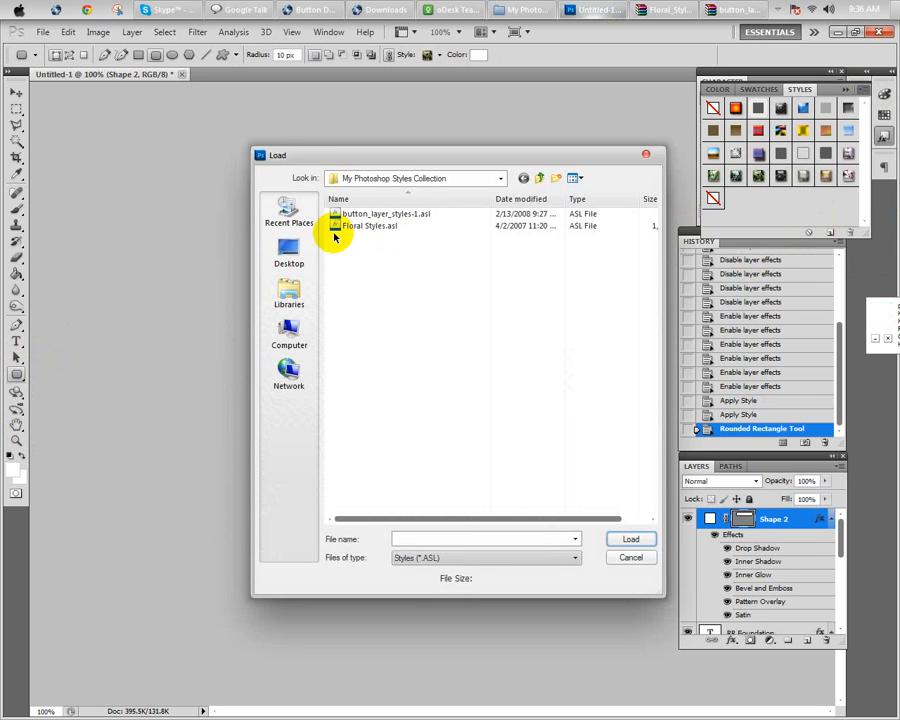
pyautogui.click(385, 215)
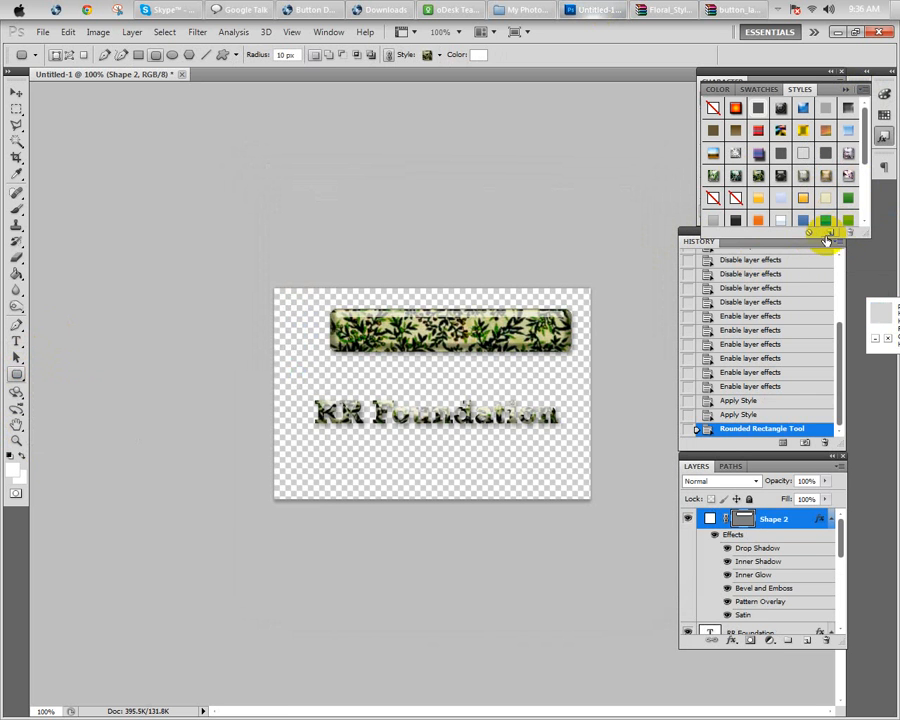
pyautogui.moveTo(866, 233); pyautogui.dragTo(868, 478)
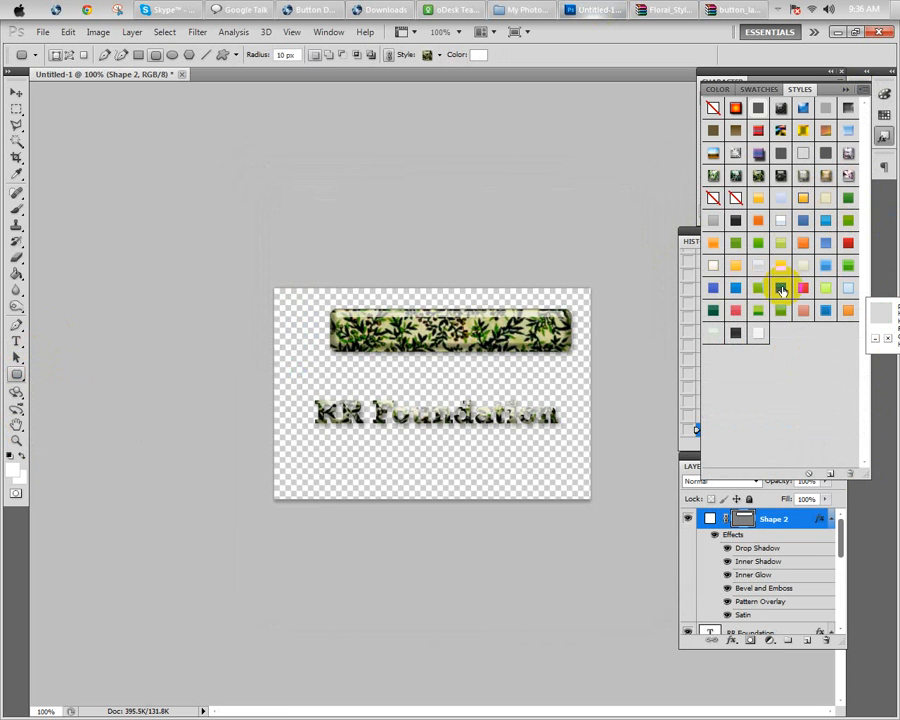
# Try the orange, green, red and blue button styles on the rounded rectangle, and apply the royal blue one.
pyautogui.click(715, 244)
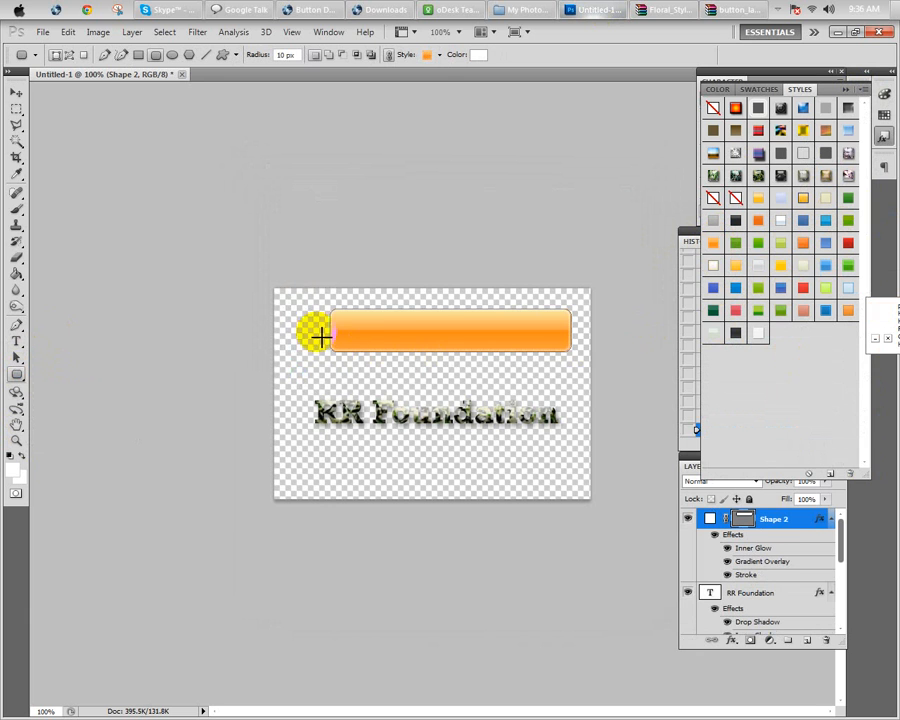
pyautogui.click(736, 288)
pyautogui.click(762, 311)
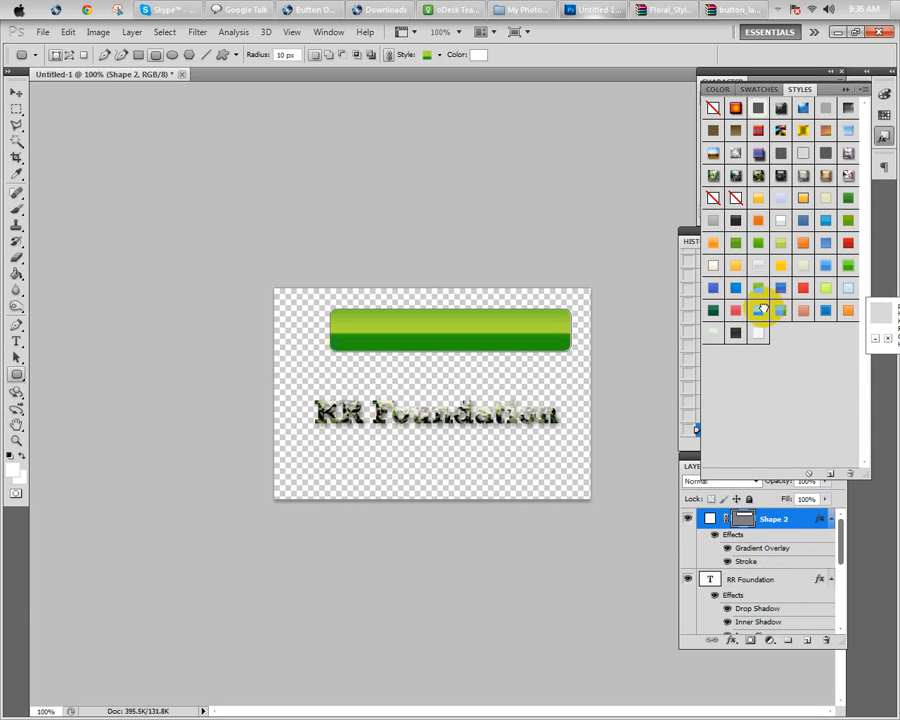
pyautogui.click(781, 311)
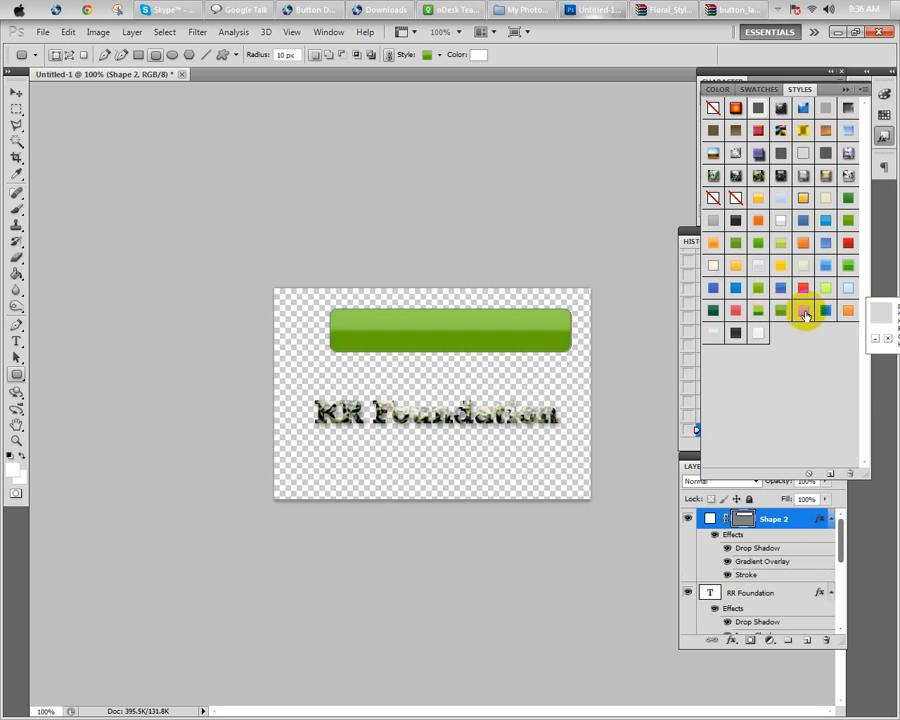
pyautogui.click(804, 312)
pyautogui.click(805, 288)
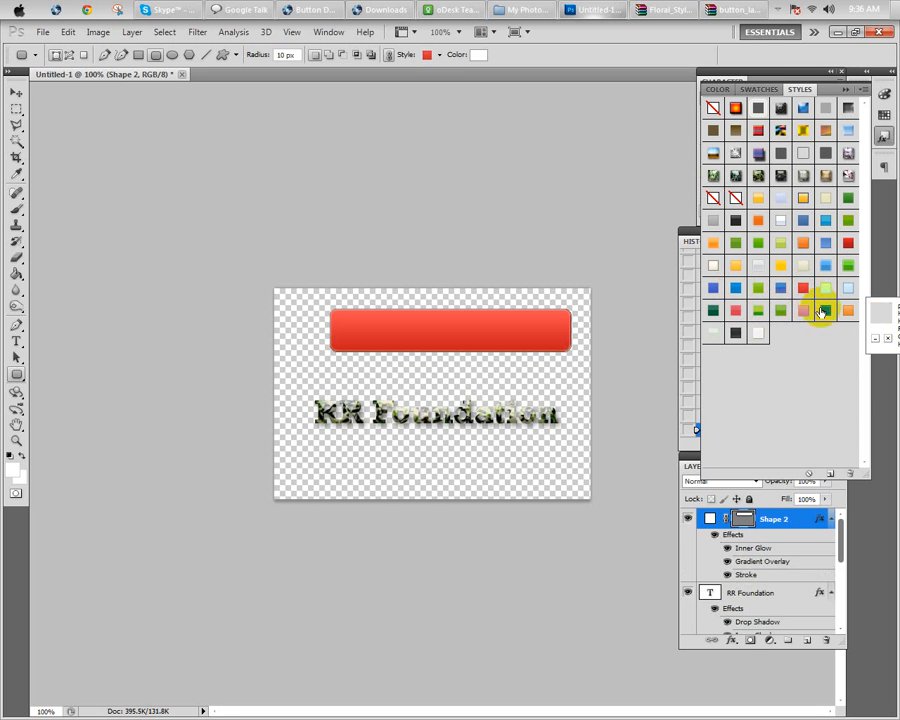
pyautogui.click(827, 311)
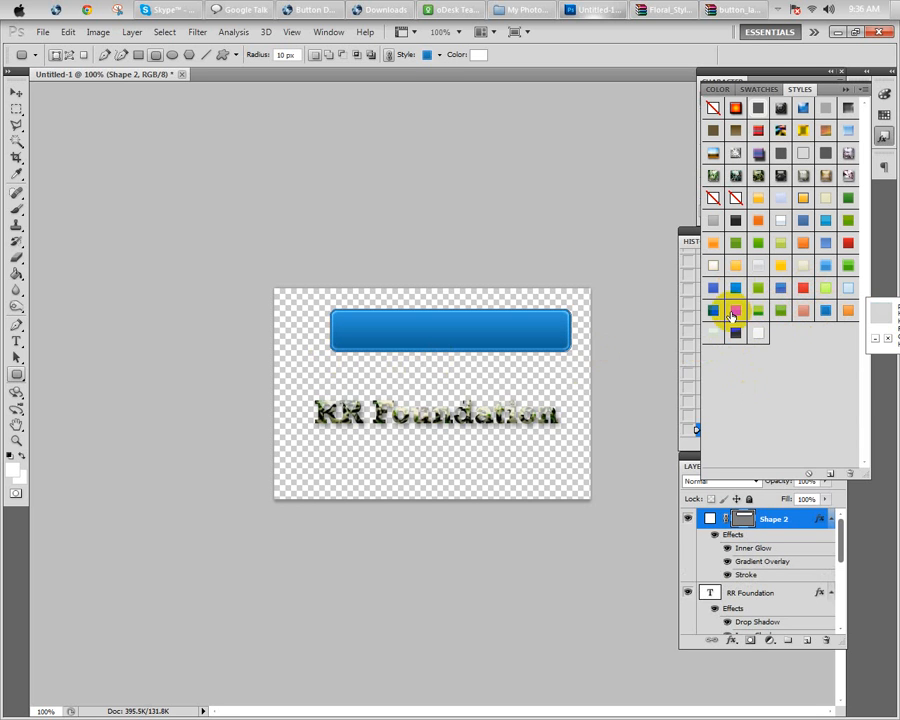
pyautogui.click(712, 287)
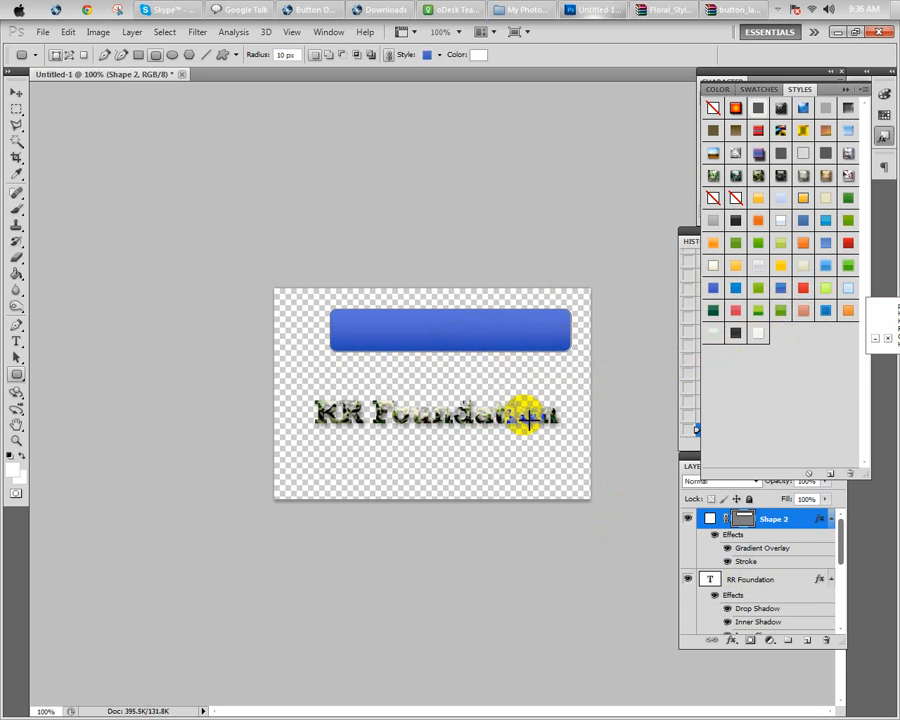
# Select the RR Foundation text layer.
pyautogui.click(760, 580)
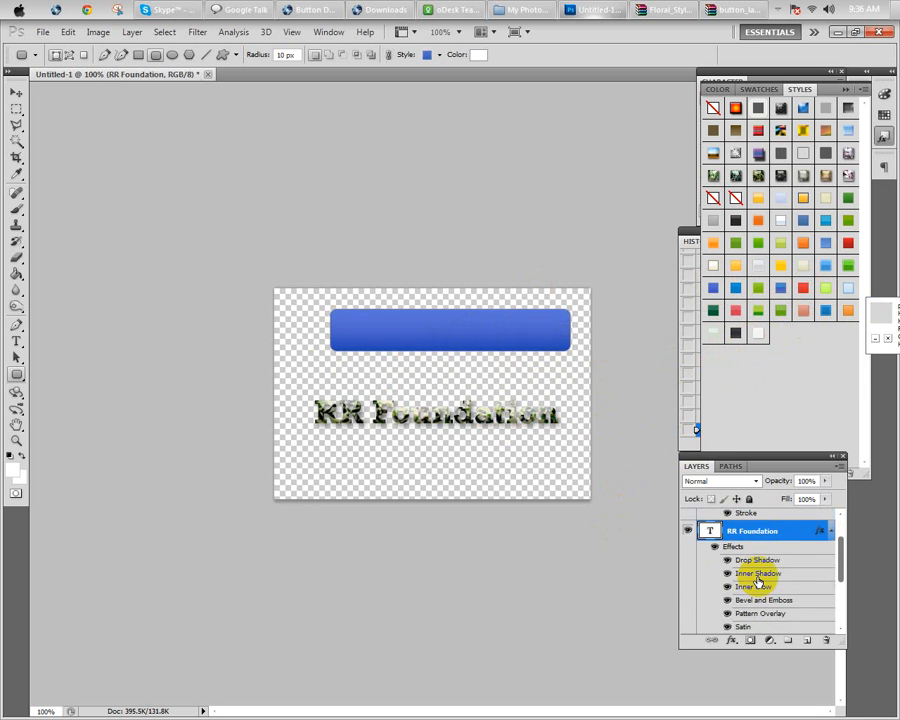